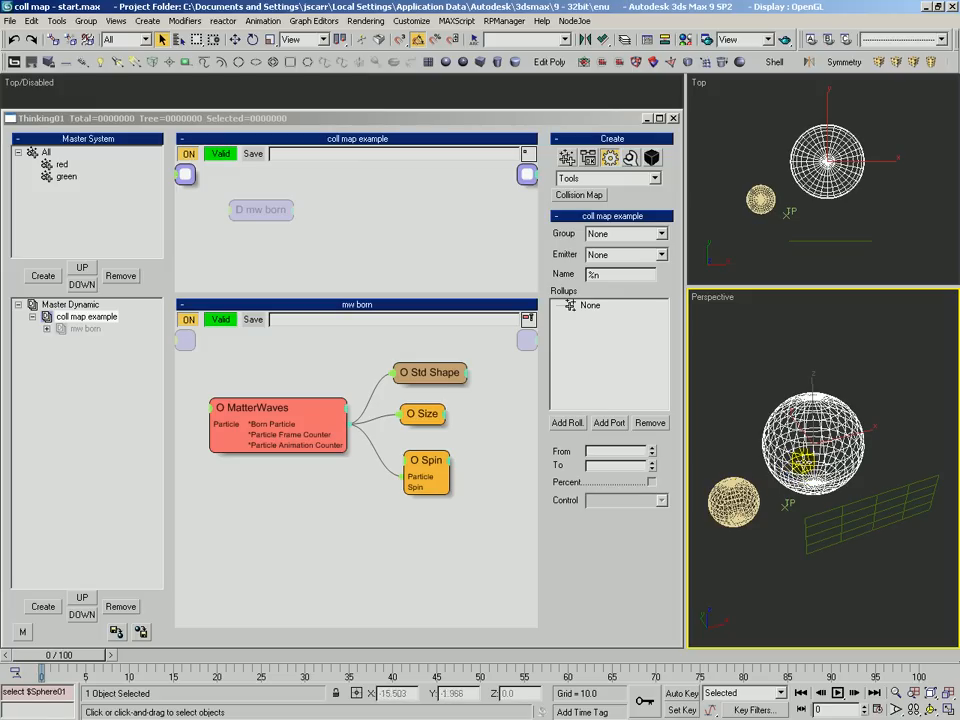
Step: Create a new dynamic set under coll map example and name it "collision map"
left_click(784, 334)
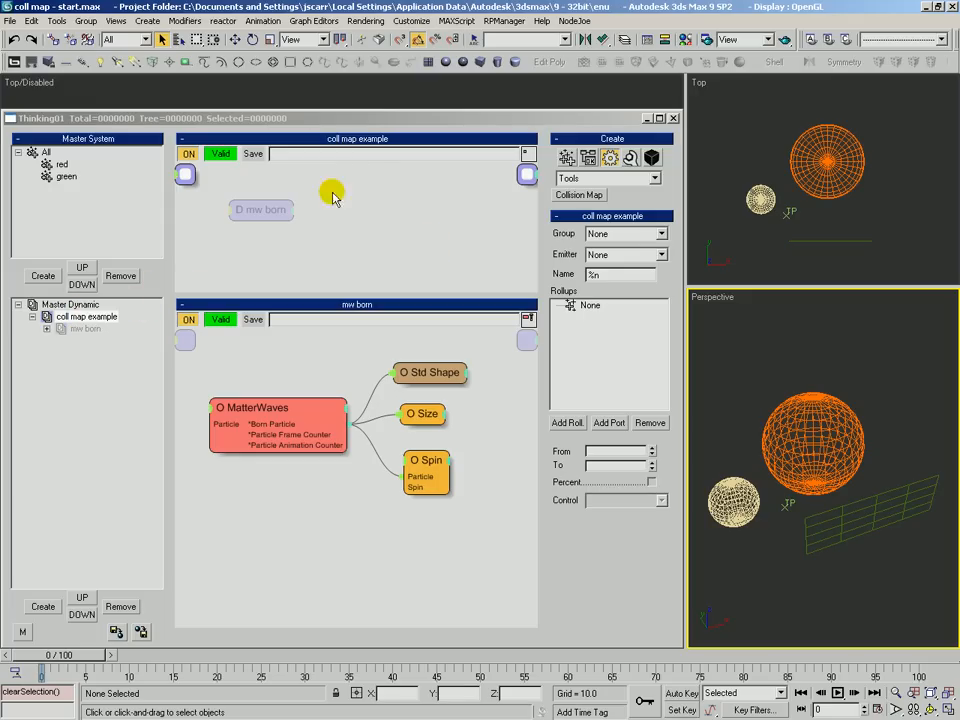
left_click(255, 210)
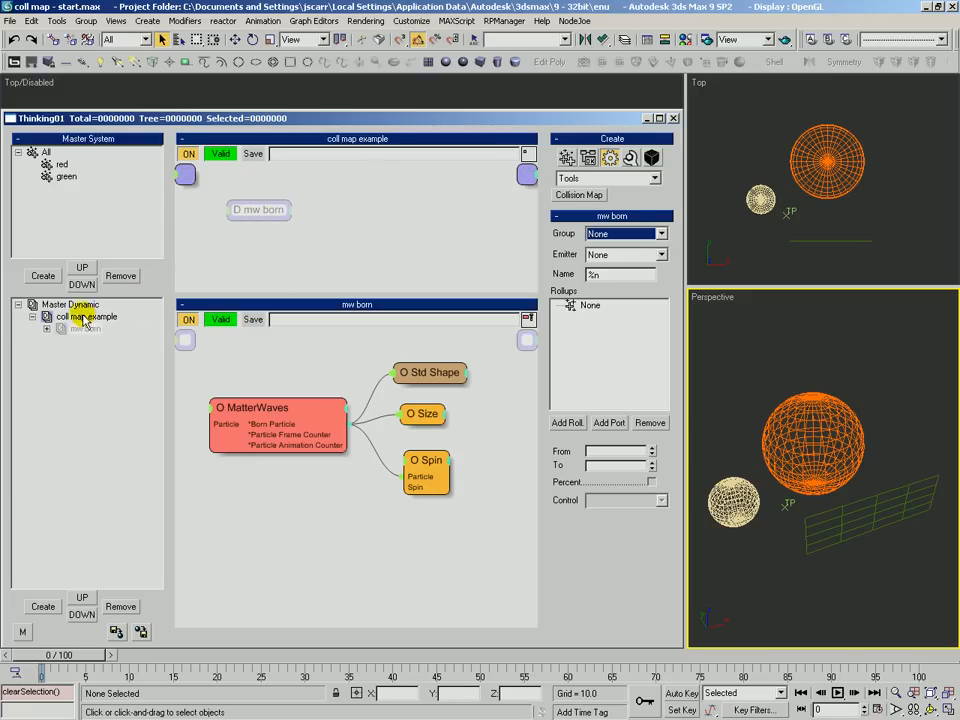
left_click(44, 605)
left_click(94, 342)
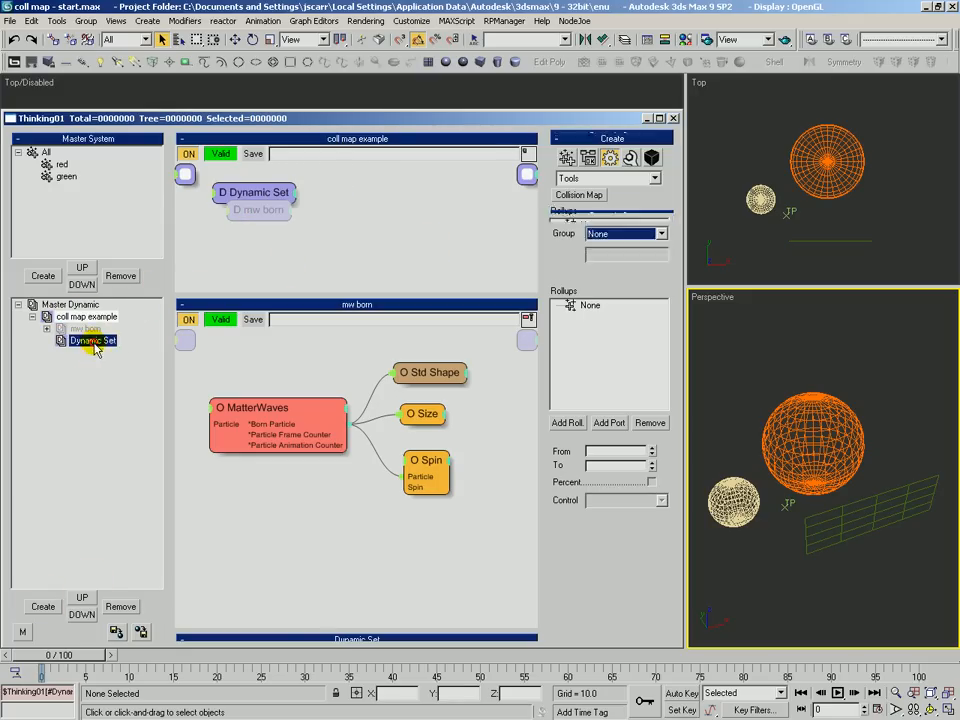
left_click(93, 341)
type("collision")
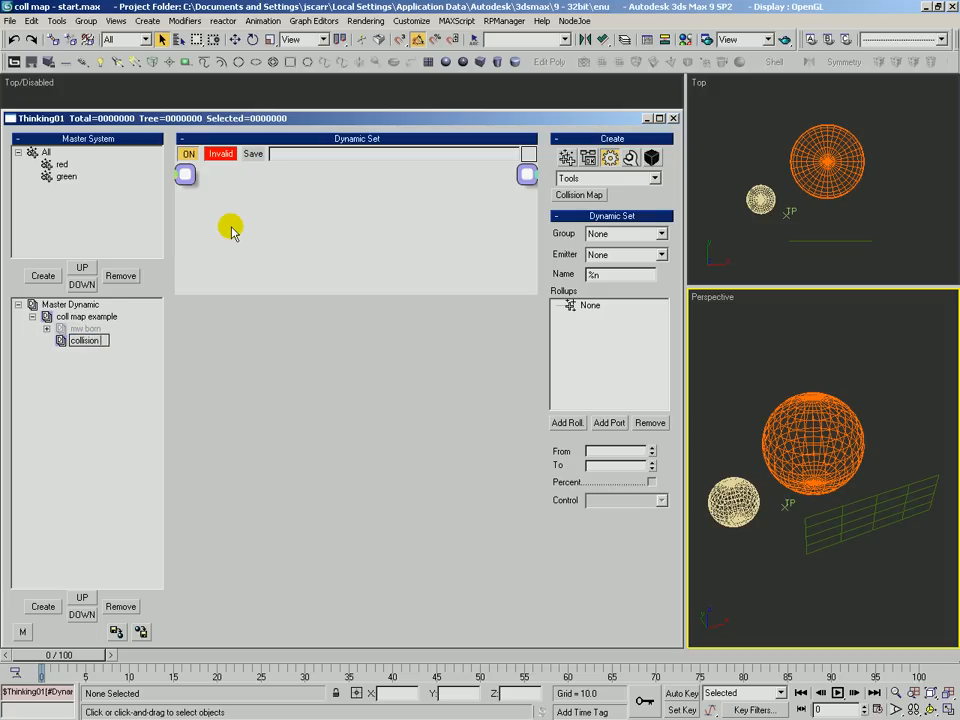
type(" map")
key("Return")
Step: Enlarge the collision map set's work area and place a Collision Map operator in it
left_click_drag(431, 292, 390, 554)
left_click(580, 195)
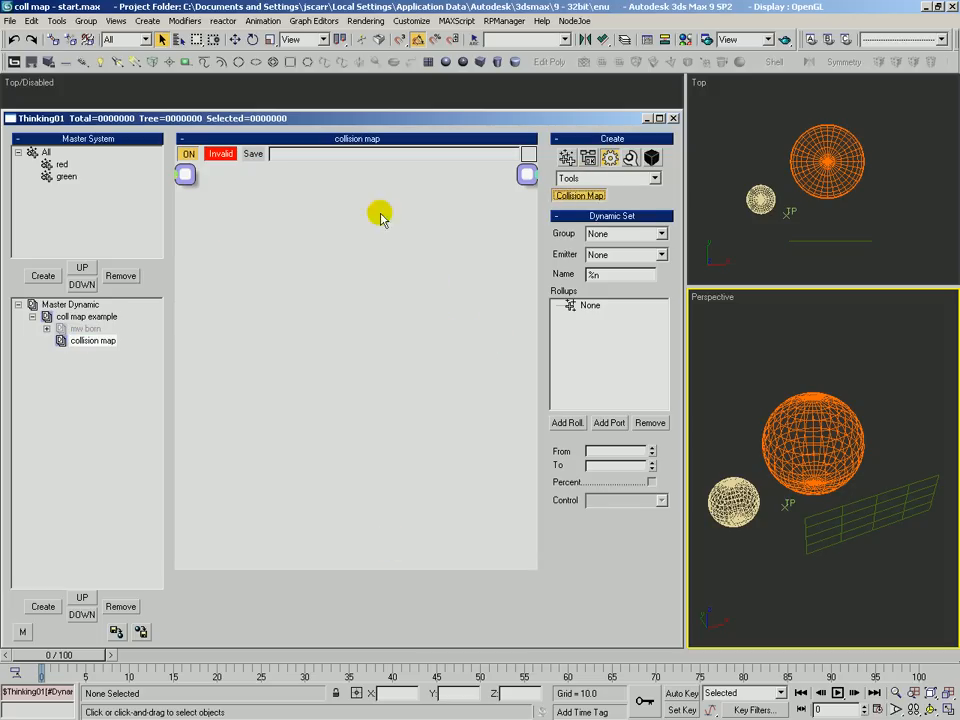
left_click(374, 216)
mouse_move(378, 219)
left_mouse_down()
mouse_move(354, 250)
mouse_move(376, 240)
left_mouse_up()
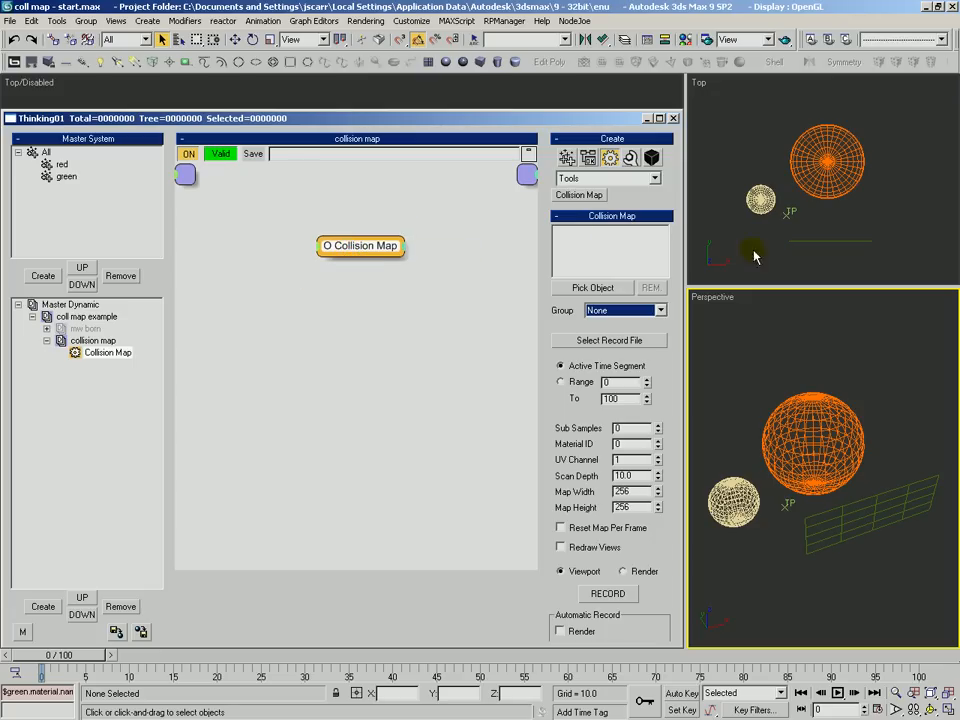
Step: Add the large Sphere01 and the small Sphere02 to the Collision Map's object list and scrub the first frames of the animation
left_click(594, 288)
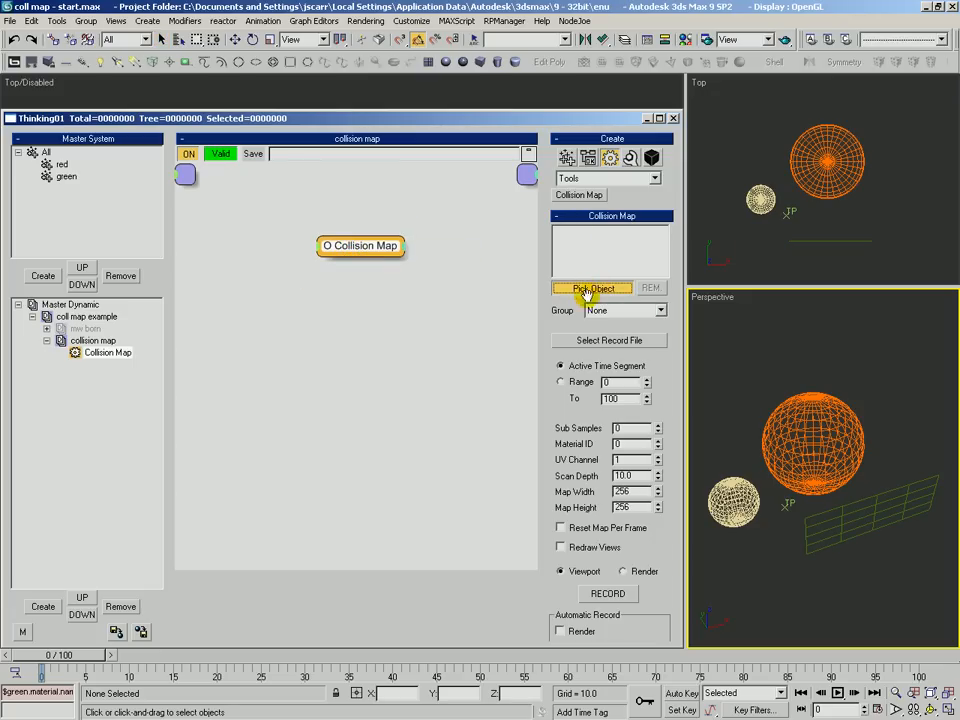
left_click(809, 401)
left_click(576, 231)
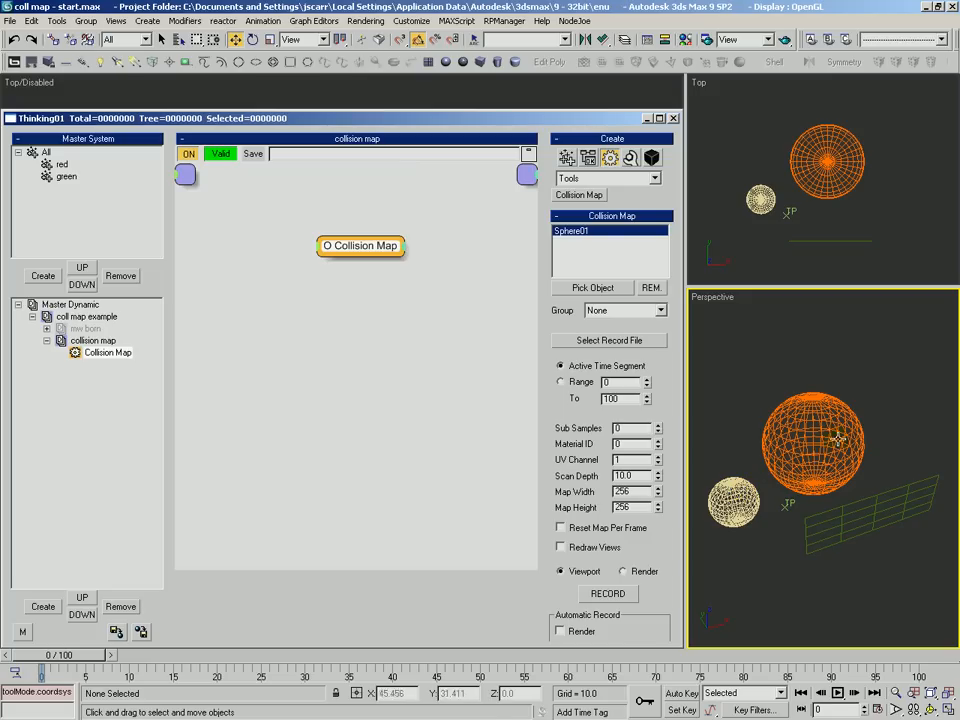
left_click(586, 286)
left_click(735, 490)
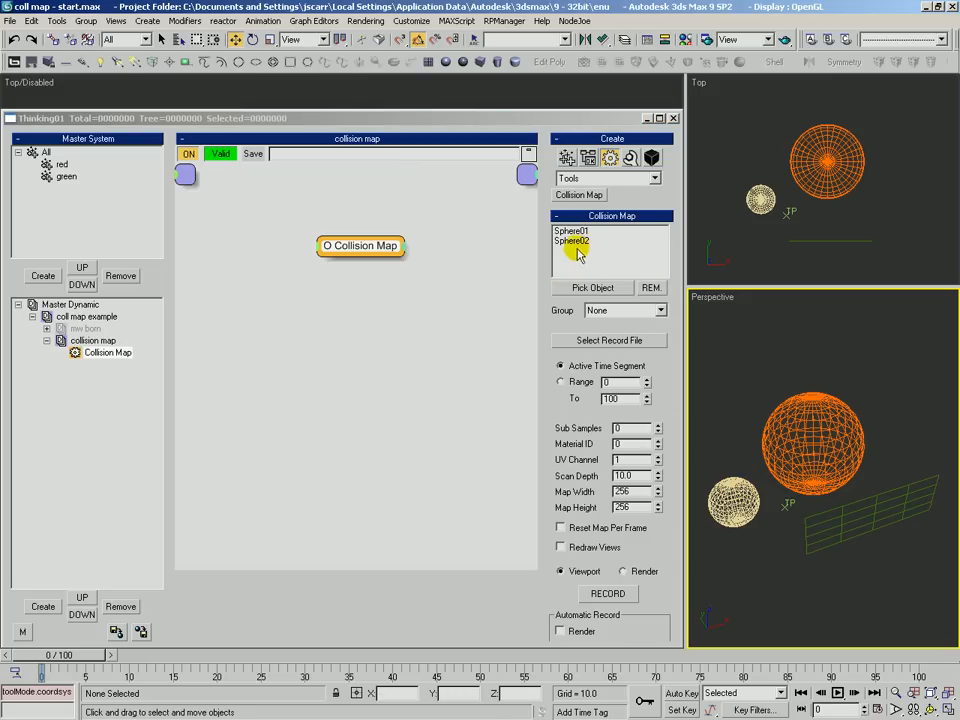
left_click_drag(89, 656, 45, 655)
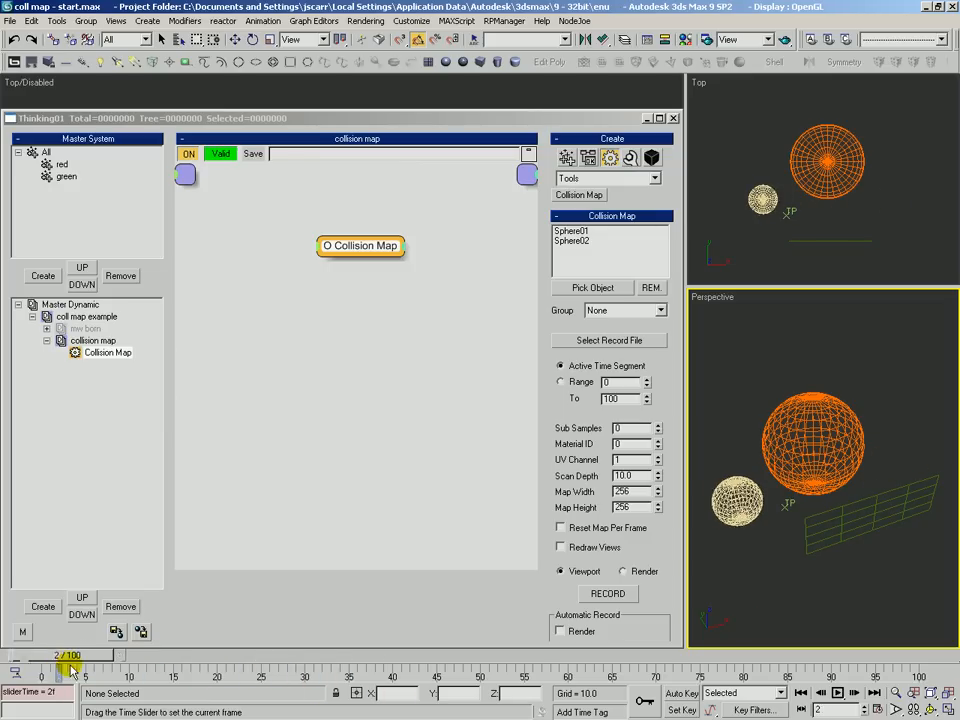
Step: Examine the particle groups available to the Collision Map operator, keeping the group at None
left_click_drag(553, 383, 553, 300)
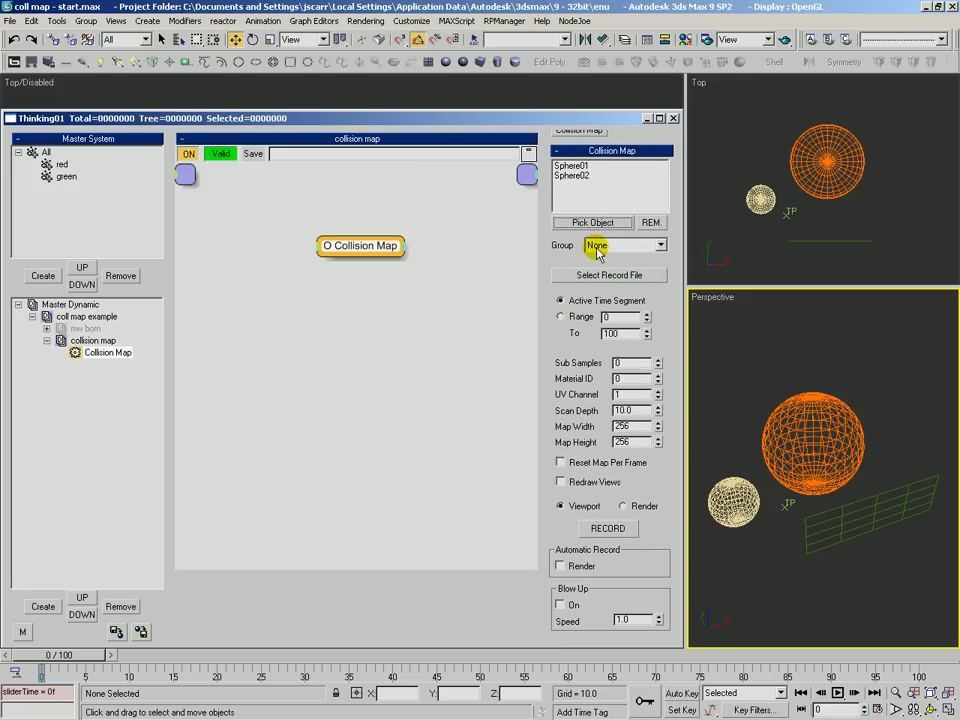
left_click(619, 246)
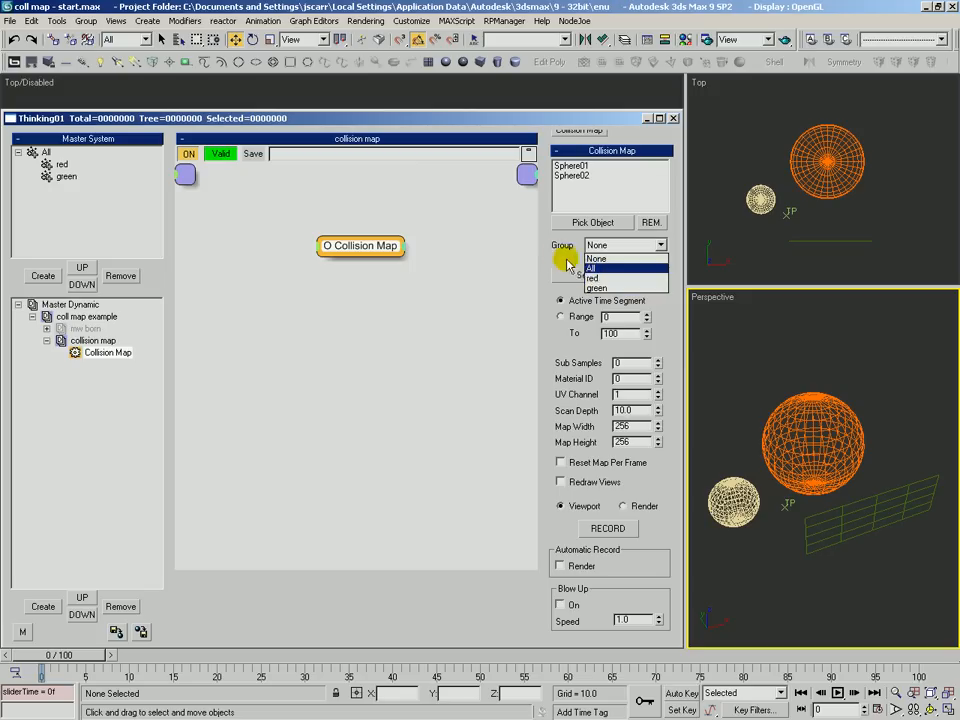
left_click(597, 258)
Step: Start choosing the record file for Sphere01 and go to the collmap1 folder inside C:\___simcache
left_click(594, 166)
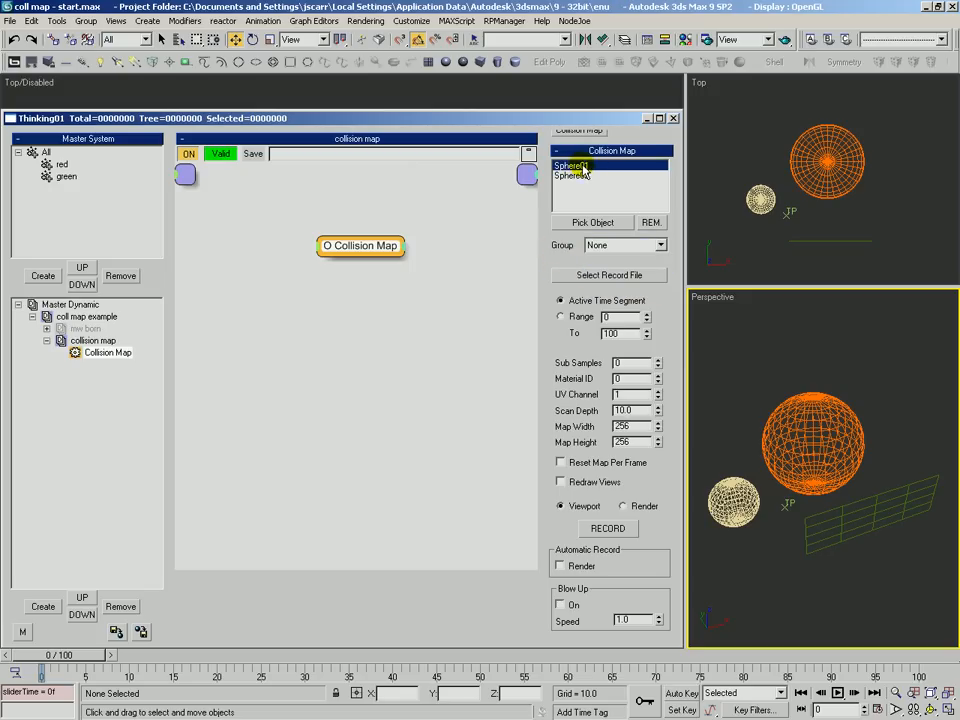
left_click(586, 277)
left_click(246, 128)
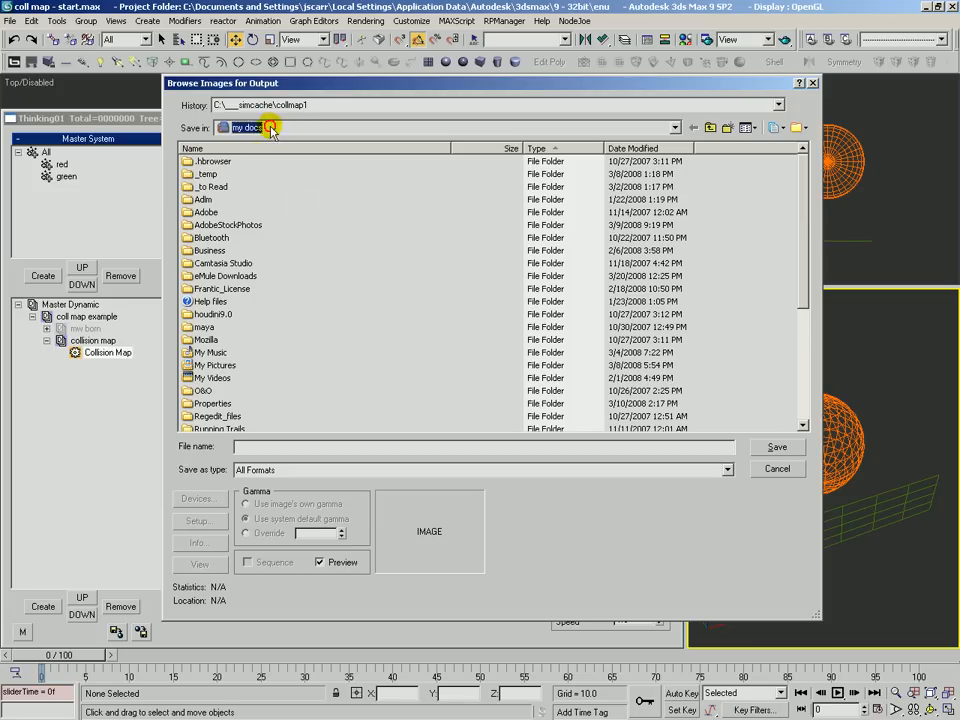
left_click(268, 178)
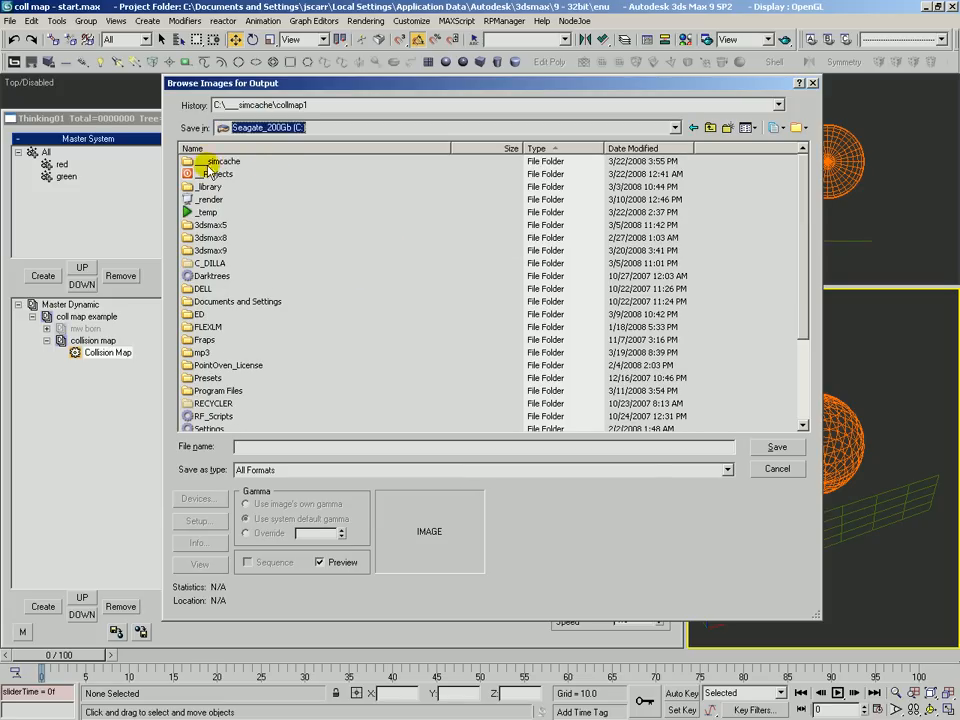
double_click(206, 160)
type("collmap1")
key("Return")
key("Return")
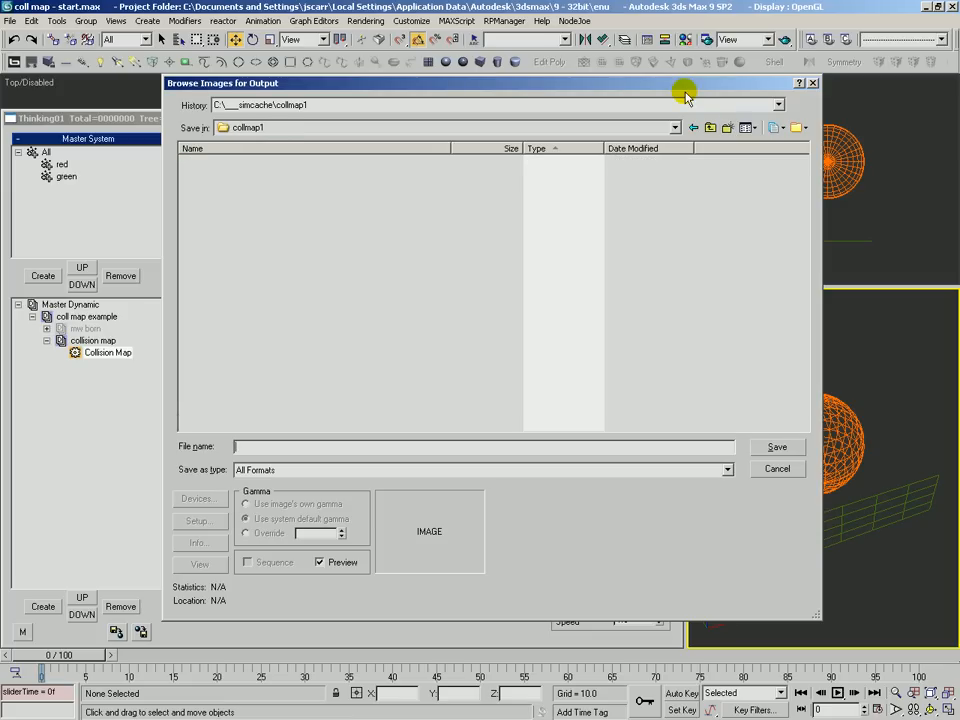
Step: Save Sphere01's record file as collmap in JPEG format and accept the image settings
type("collmap")
key("Tab")
key("j")
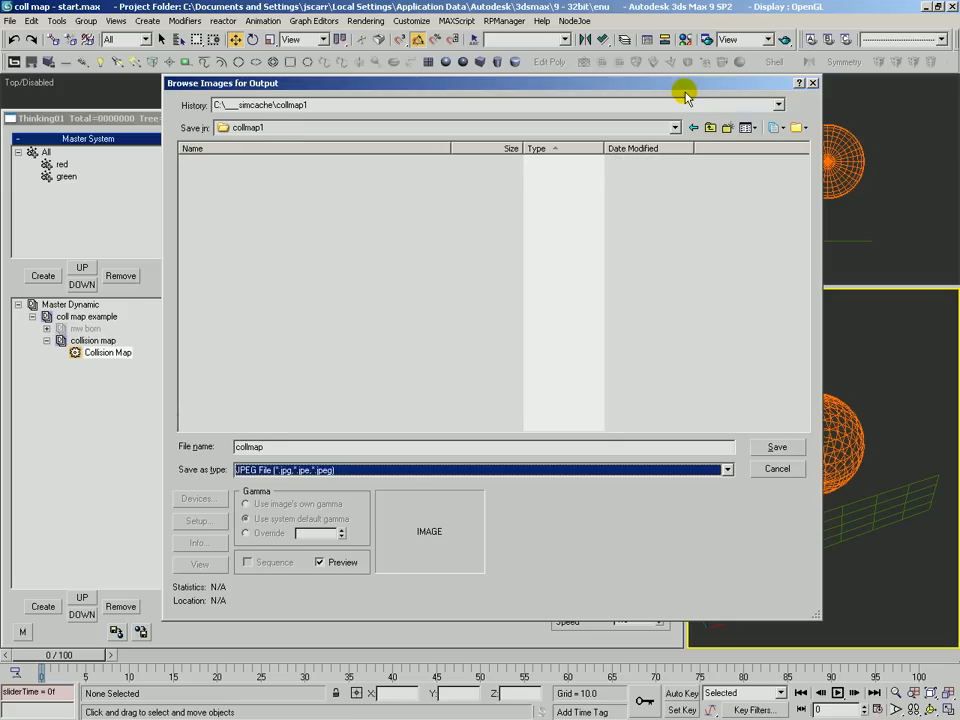
key("Return")
left_click(440, 433)
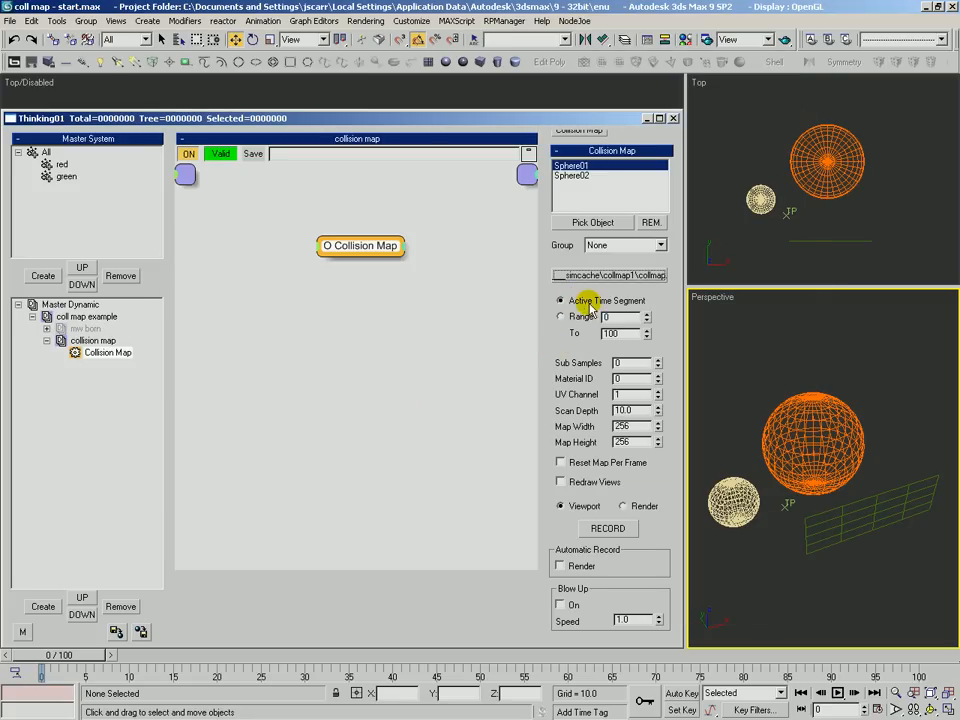
Step: Try the Range option for the recording period and return to Active Time Segment
left_click(561, 317)
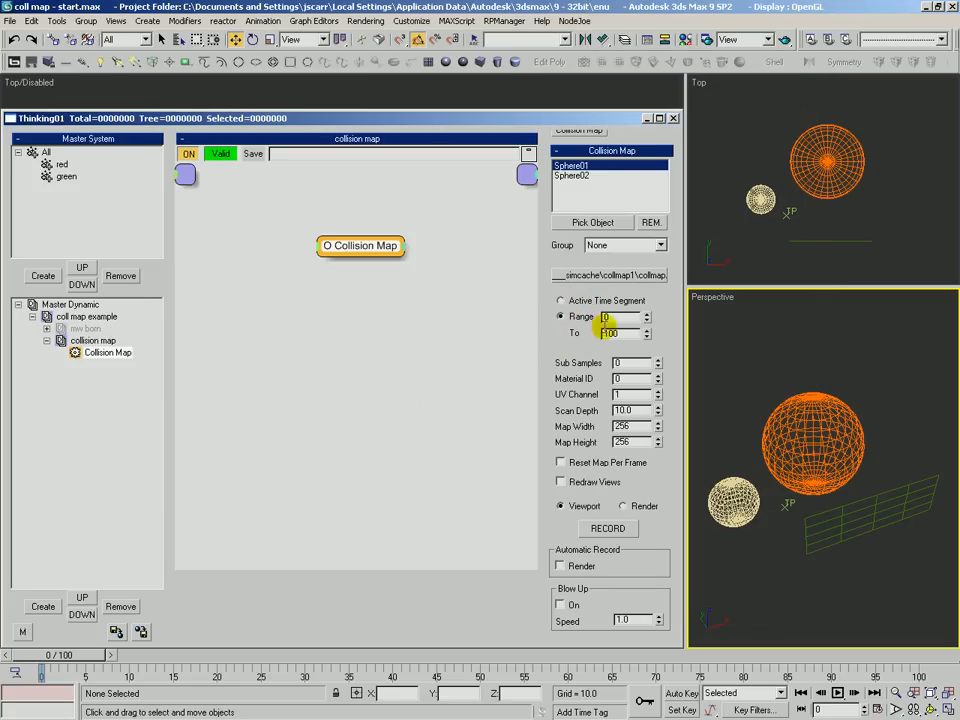
left_click(562, 301)
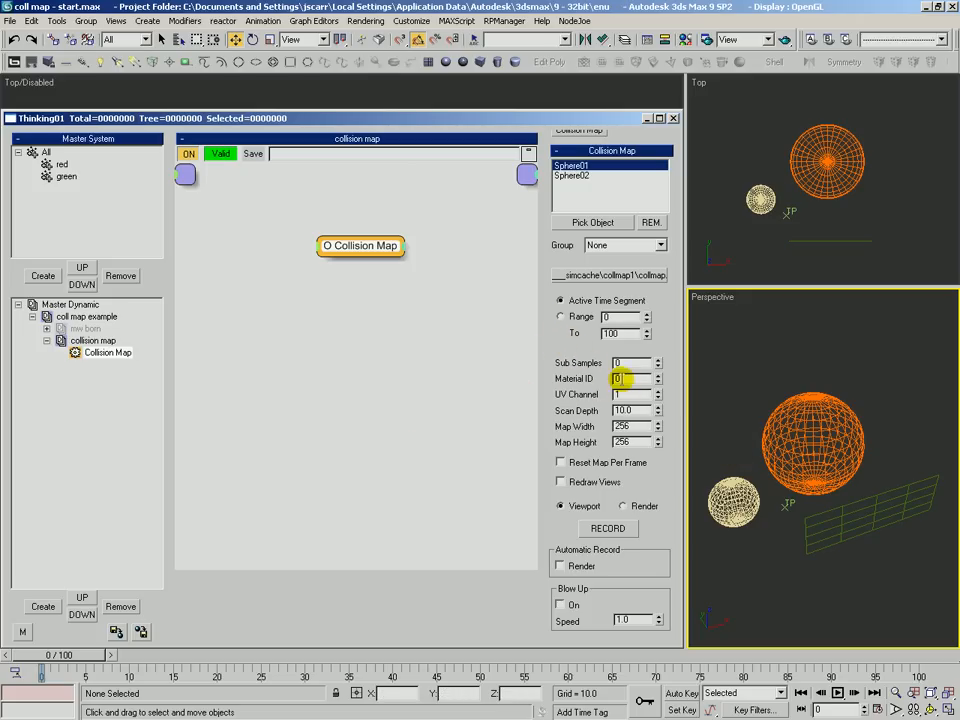
Step: Try a Material ID of 5 for Sphere01's collision map and reset it to 0
left_click(658, 375)
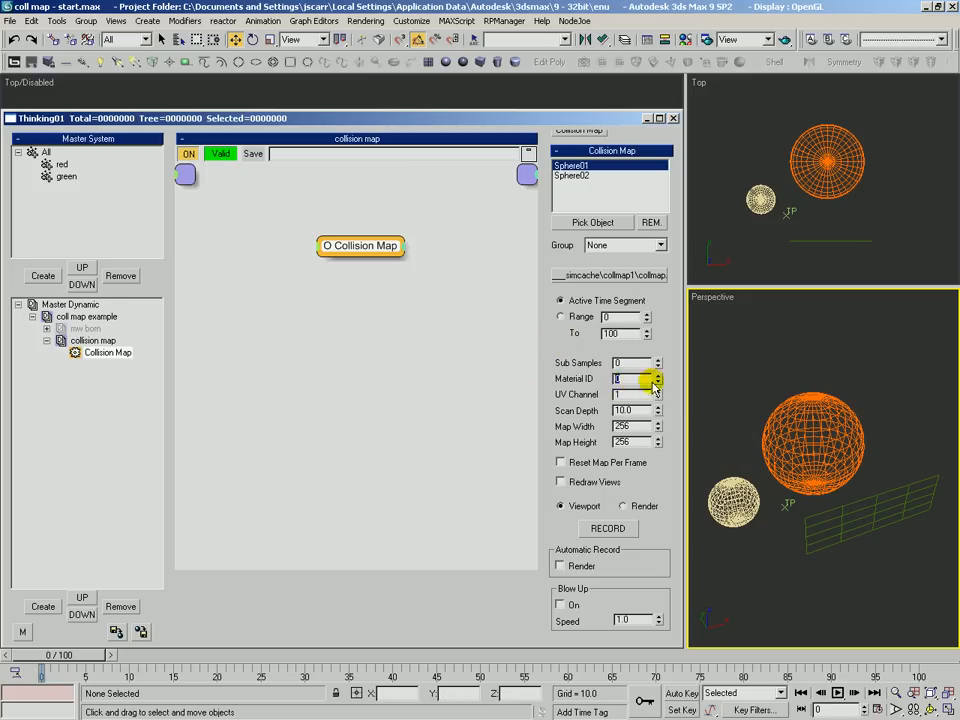
left_click(820, 395)
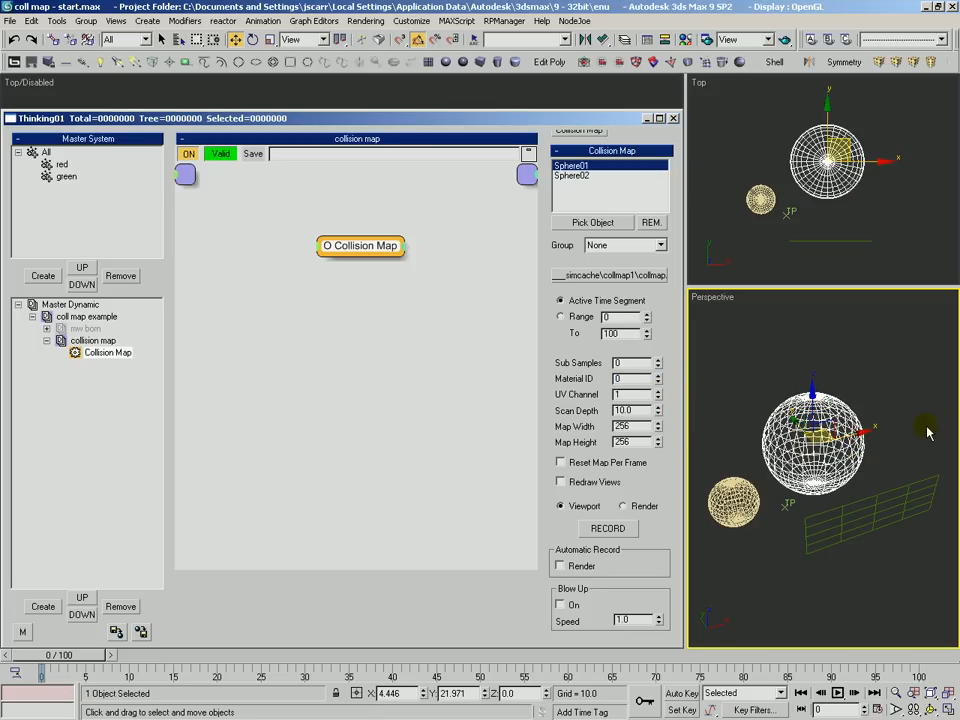
left_click(658, 375)
left_click(658, 375)
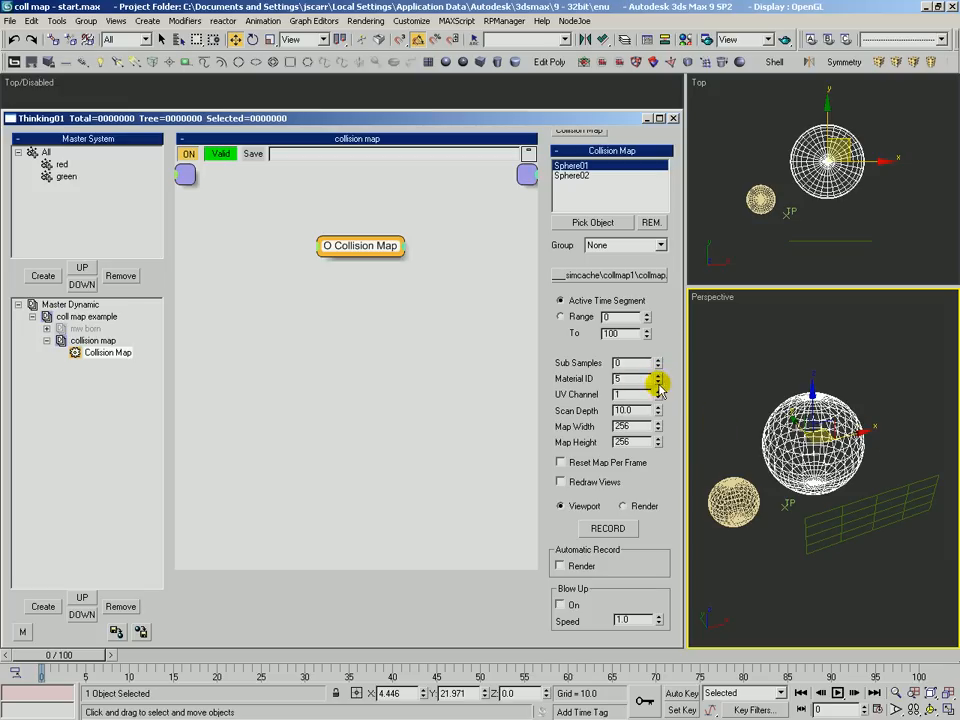
right_click(658, 378)
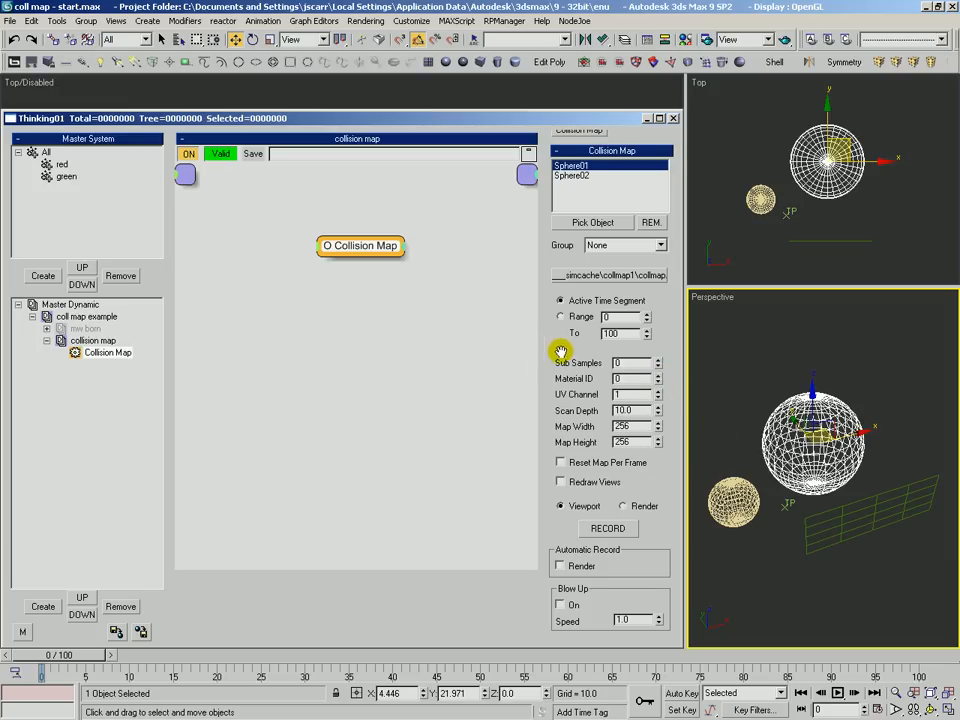
Step: Try a UV Channel of 0 for Sphere01's collision map and restore it to 1
scroll(553, 352, "up", 1)
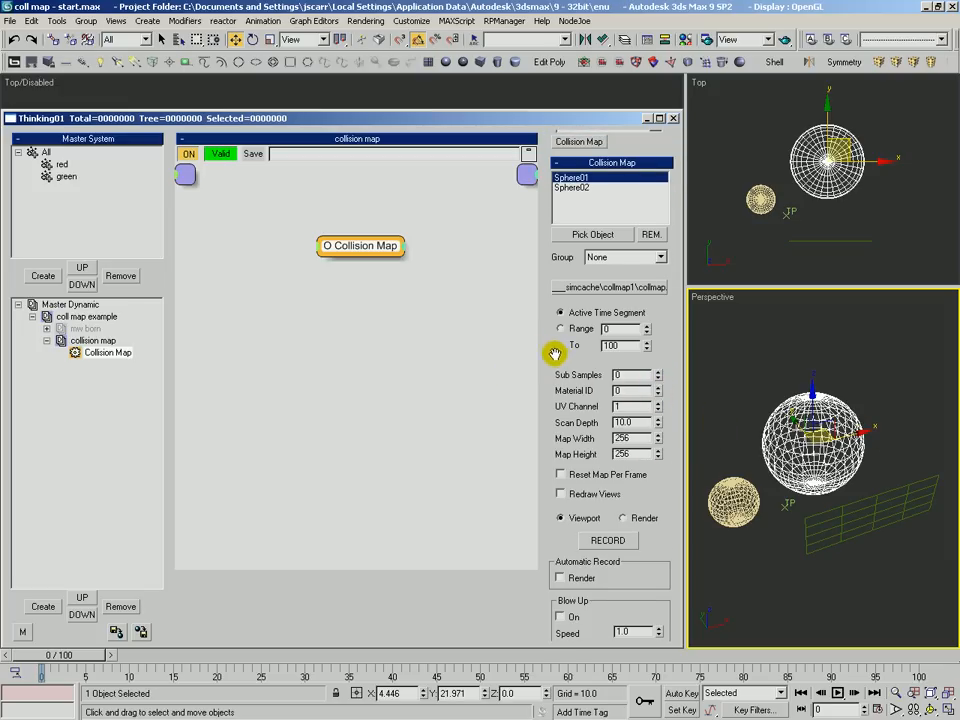
left_click(729, 388)
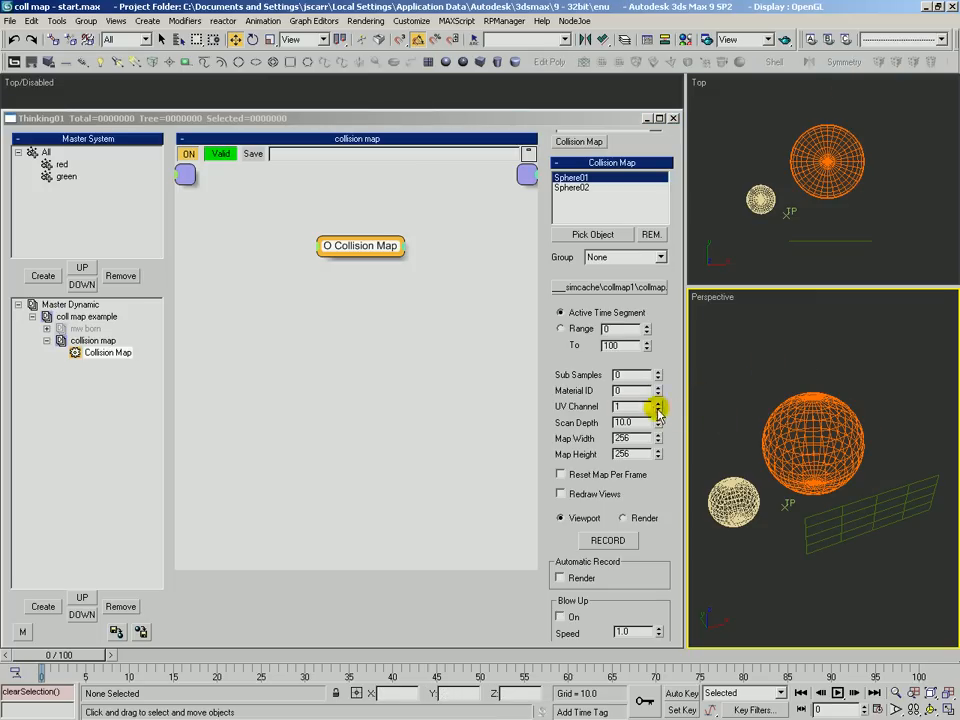
left_click(815, 420)
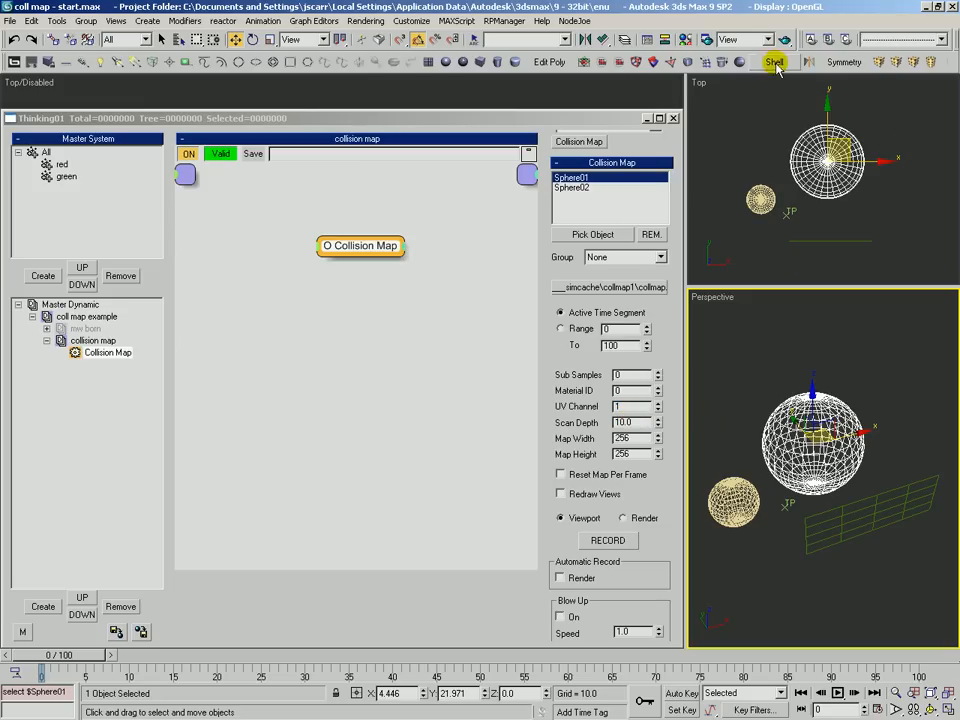
left_click(658, 409)
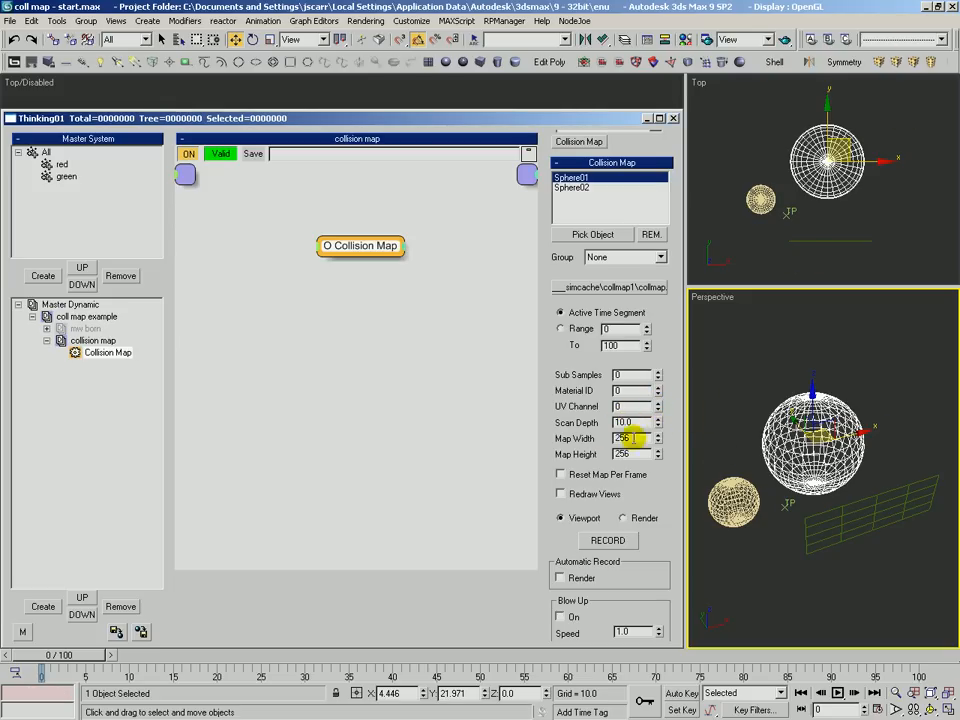
left_click(658, 403)
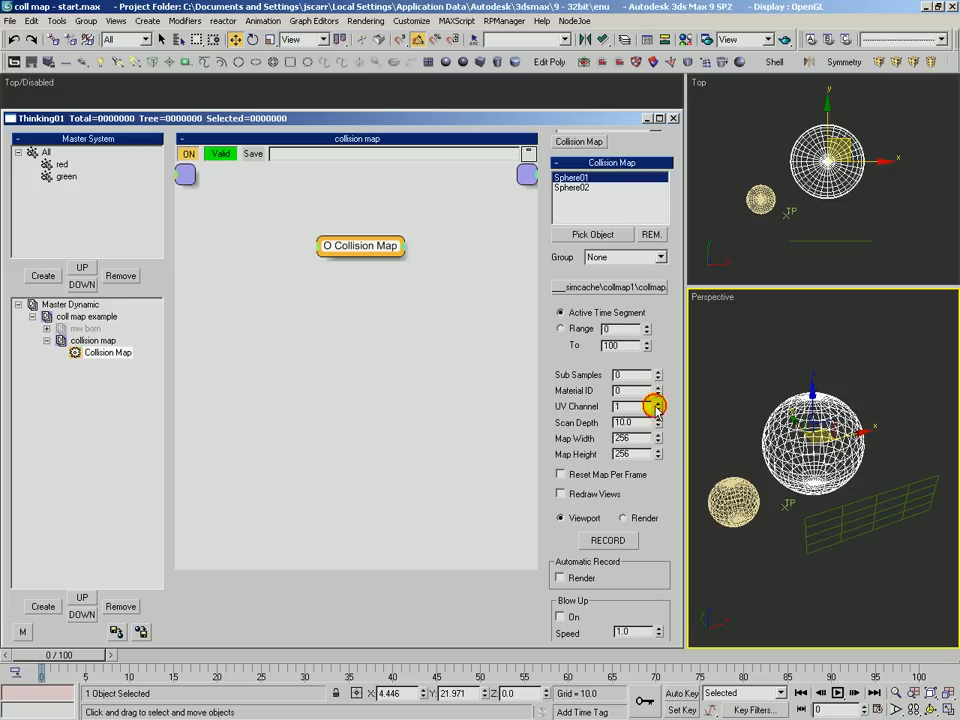
scroll(563, 364, "down", 1)
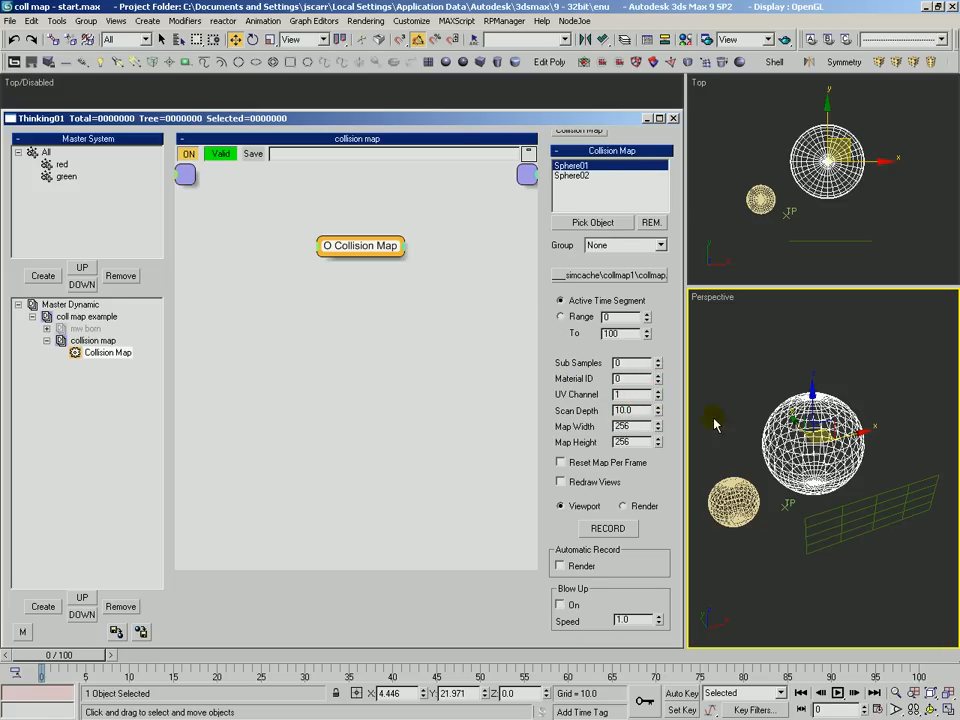
left_click(805, 432)
middle_click_drag(805, 432, 735, 460, "alt")
key("q")
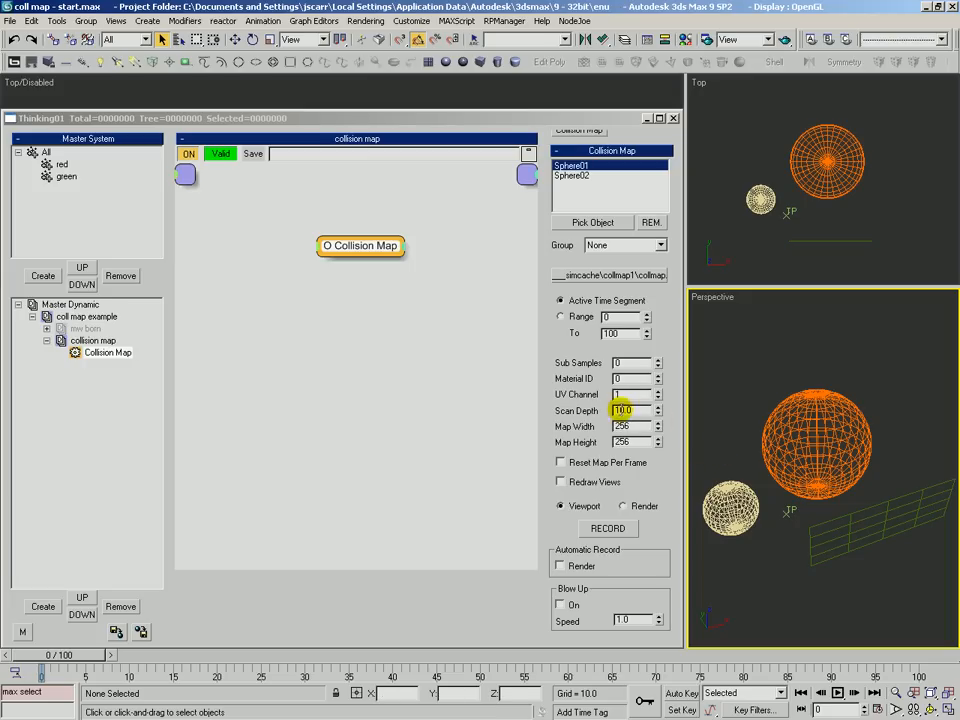
Step: Enable Reset Map Per Frame in the Collision Map settings
double_click(623, 410)
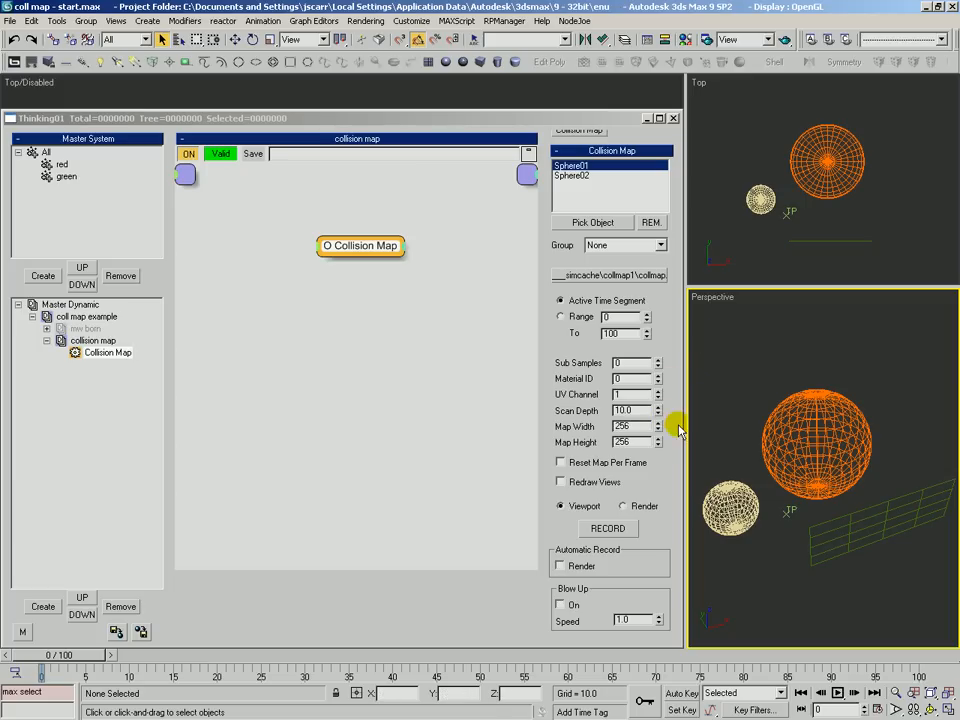
left_click(633, 441)
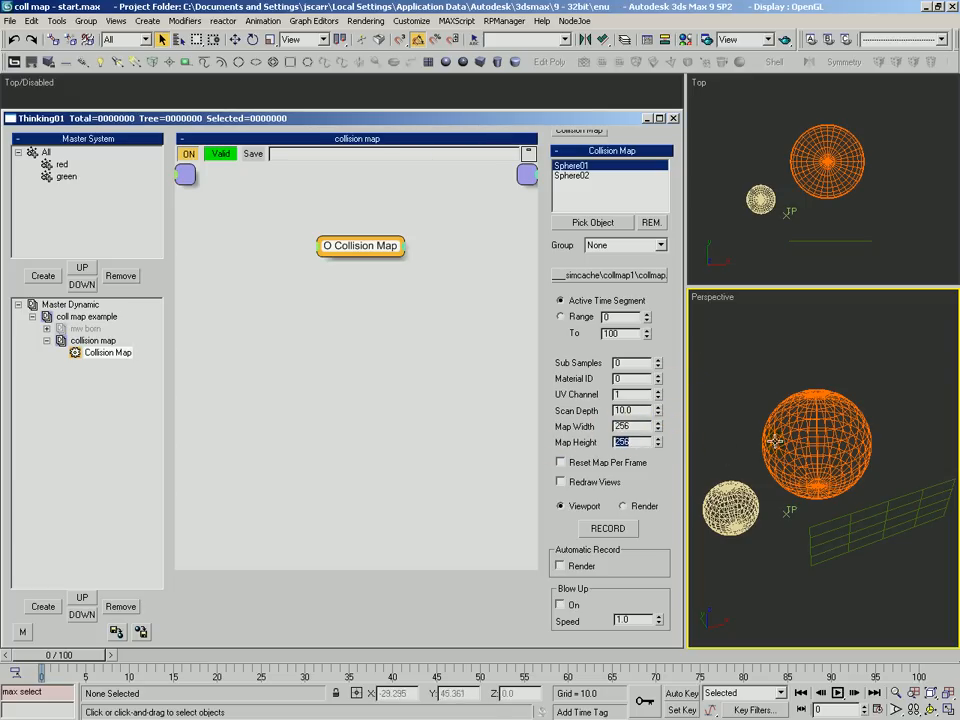
key("shift+Tab")
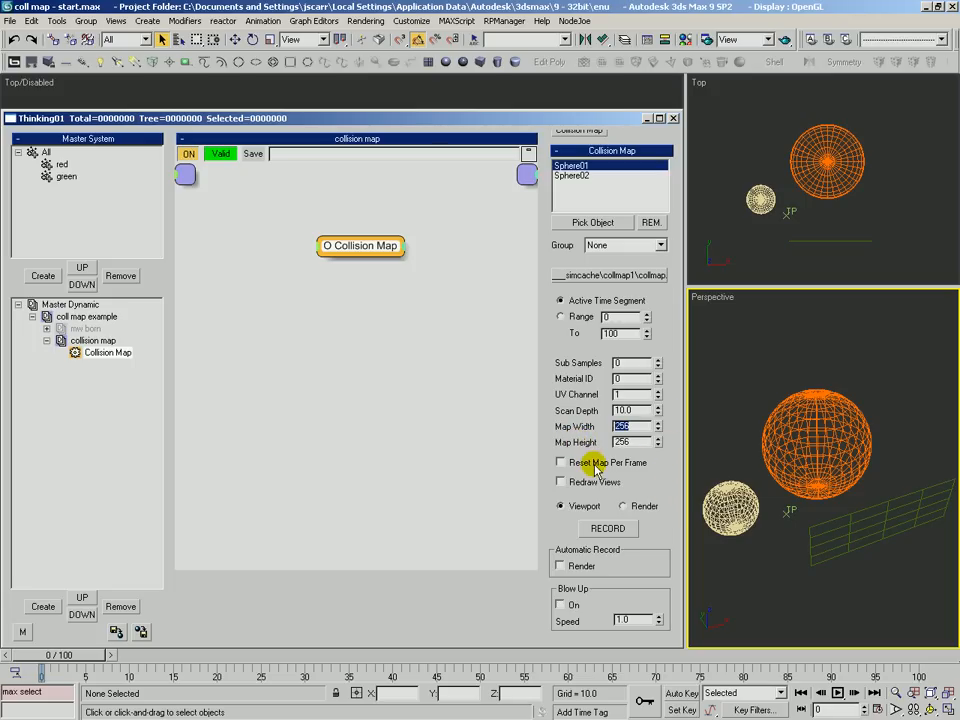
left_click(559, 464)
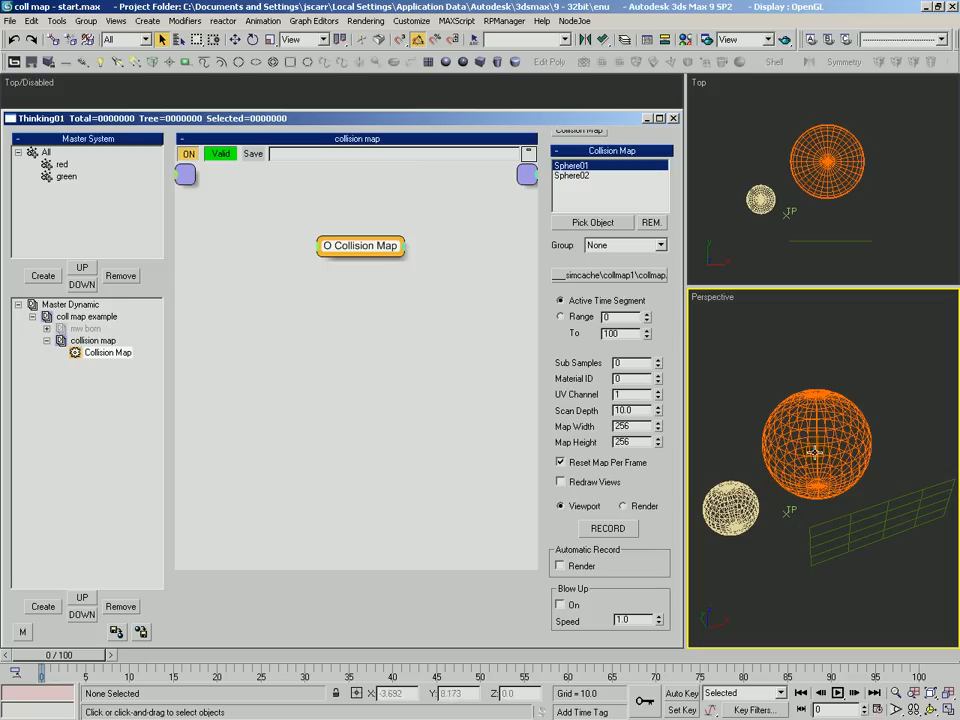
Step: Turn off Reset Map Per Frame in the Collision Map settings and try the Redraw Views option, returning it to off
left_click(560, 462)
left_click(563, 463)
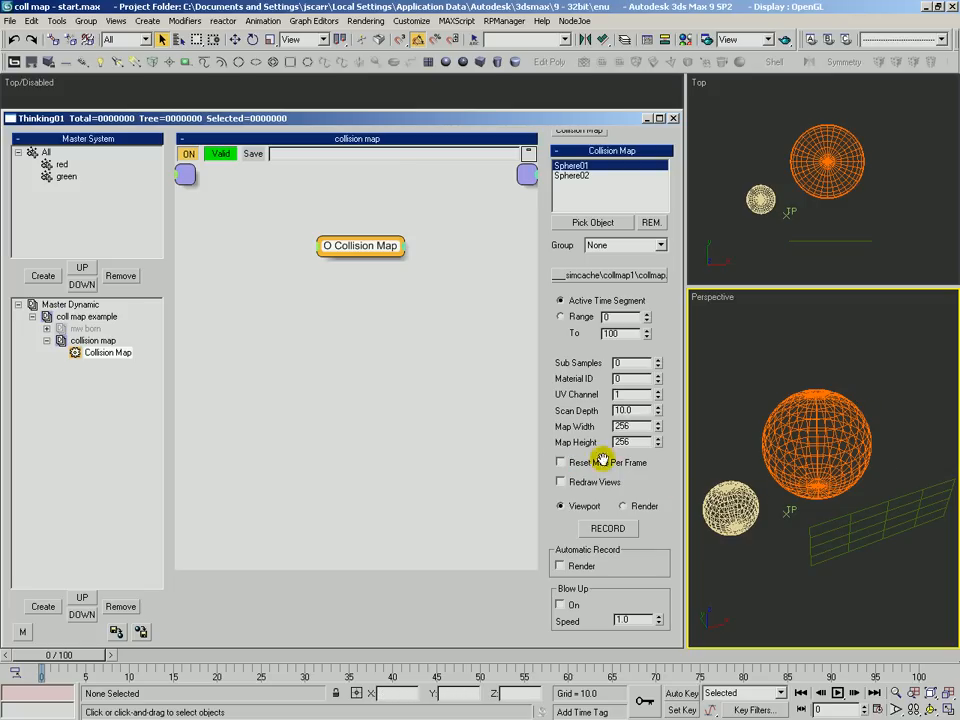
left_click(562, 483)
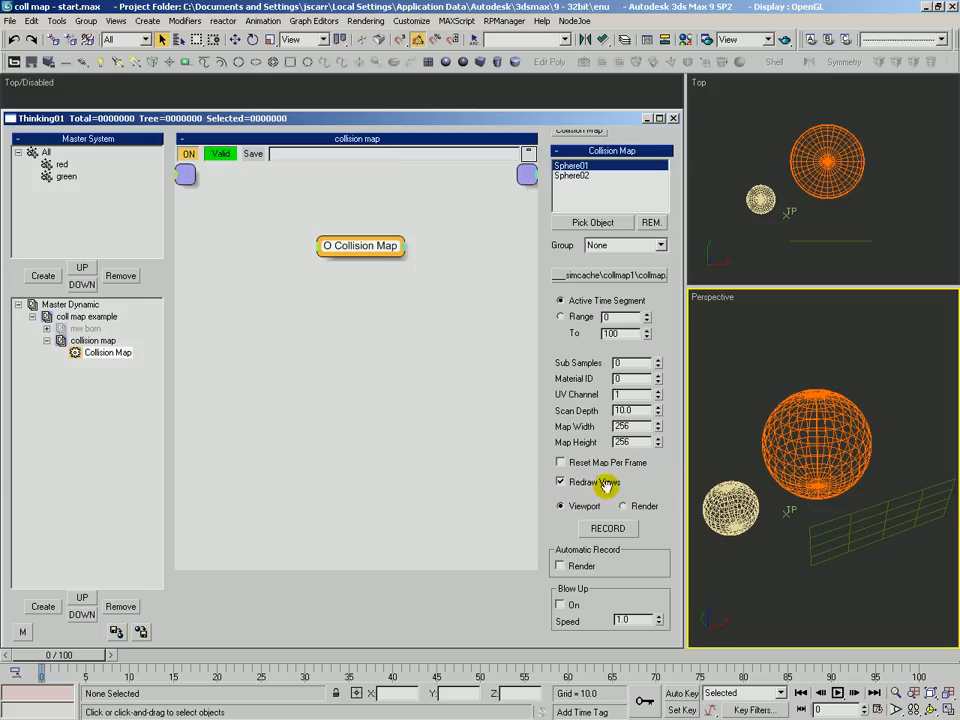
left_click(608, 530)
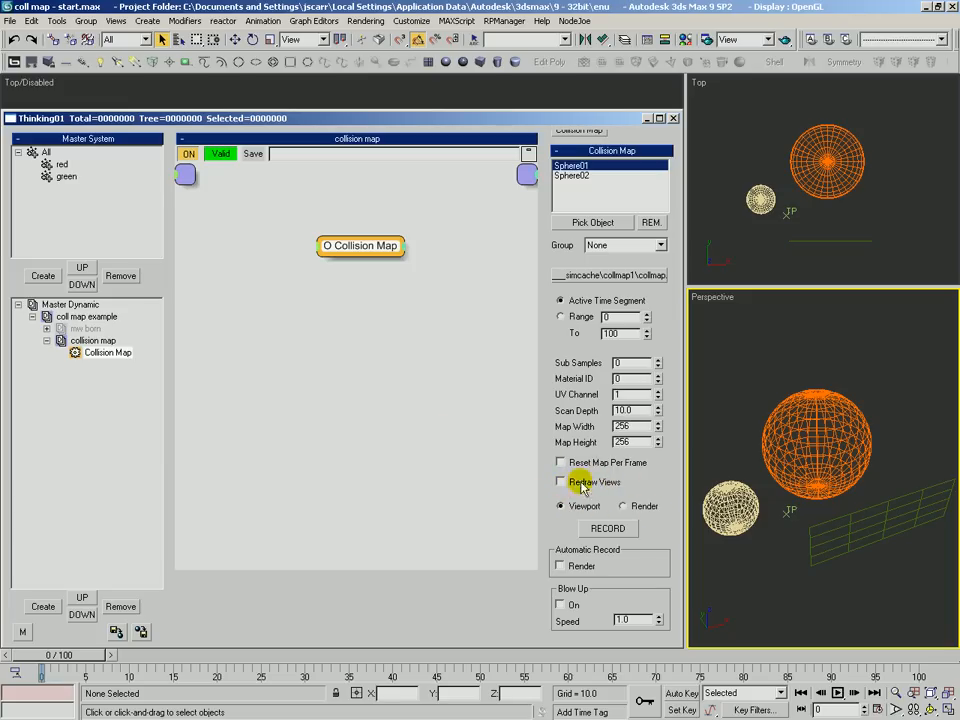
Step: Review the Master Dynamic subsampling settings and return to the Collision Map operator's settings
left_click(35, 305)
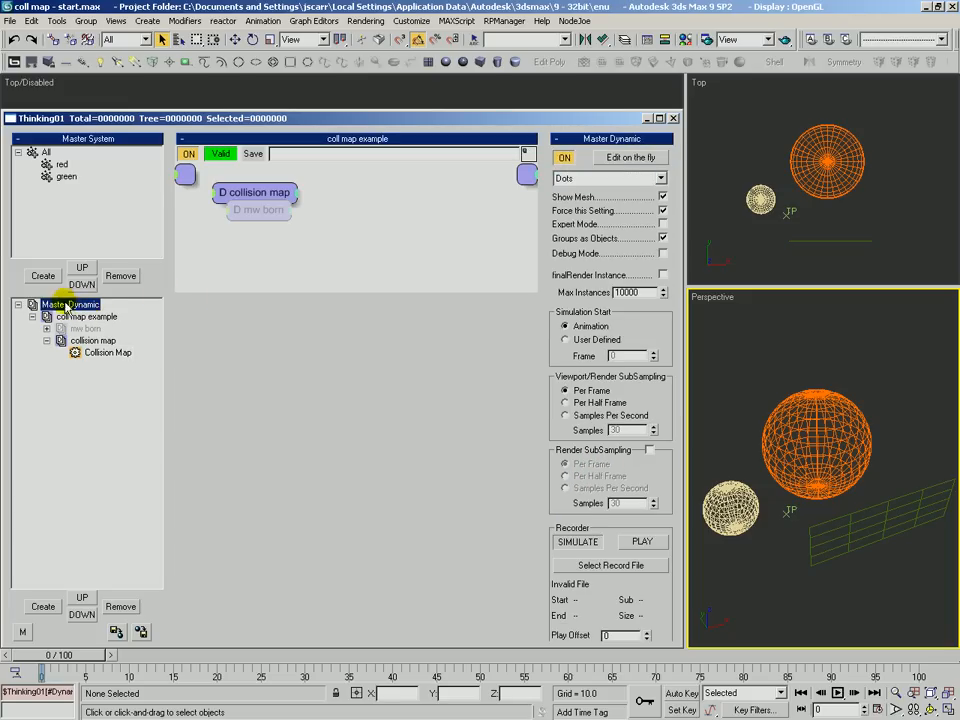
scroll(657, 458, "down", 1)
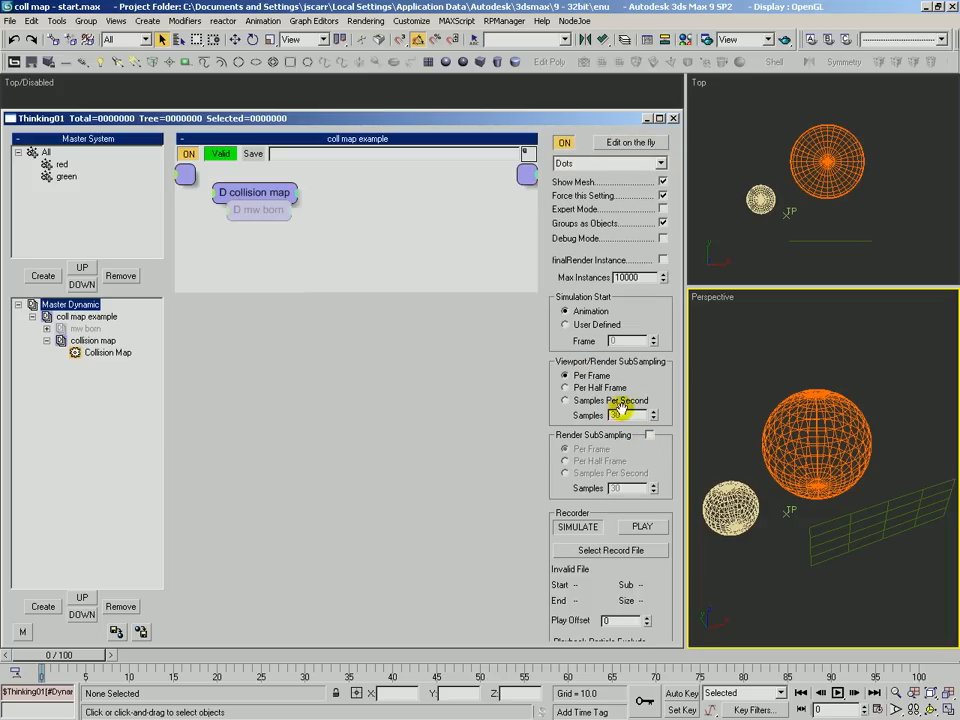
left_click(102, 354)
left_click_drag(666, 563, 647, 467)
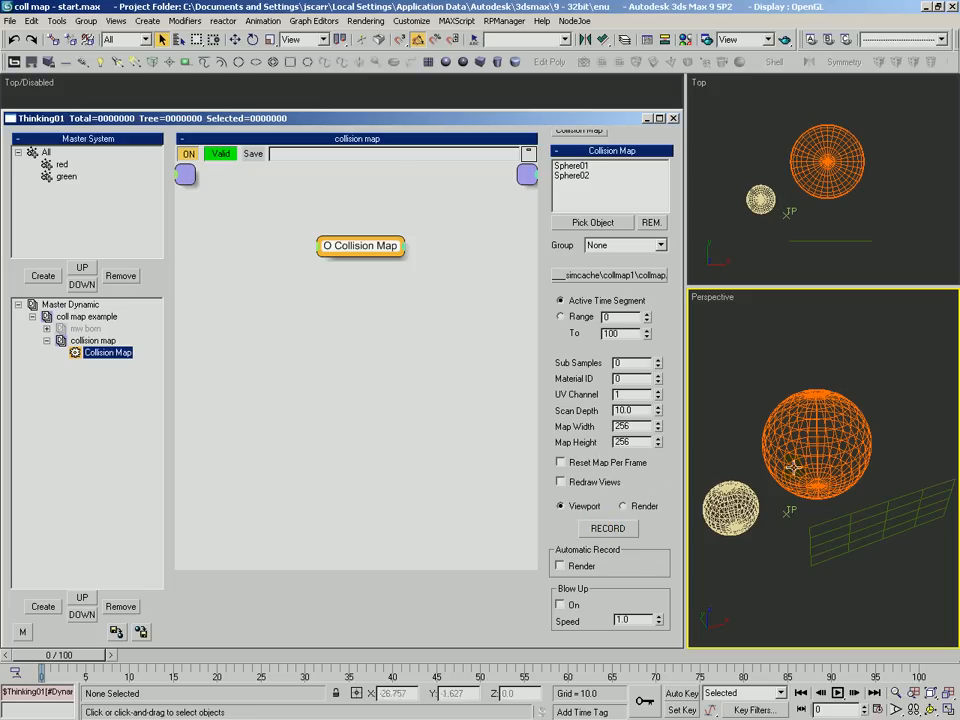
Step: Try the Automatic Record Render option while reviewing the Render Scene common parameters, and turn the option back off
left_click(561, 566)
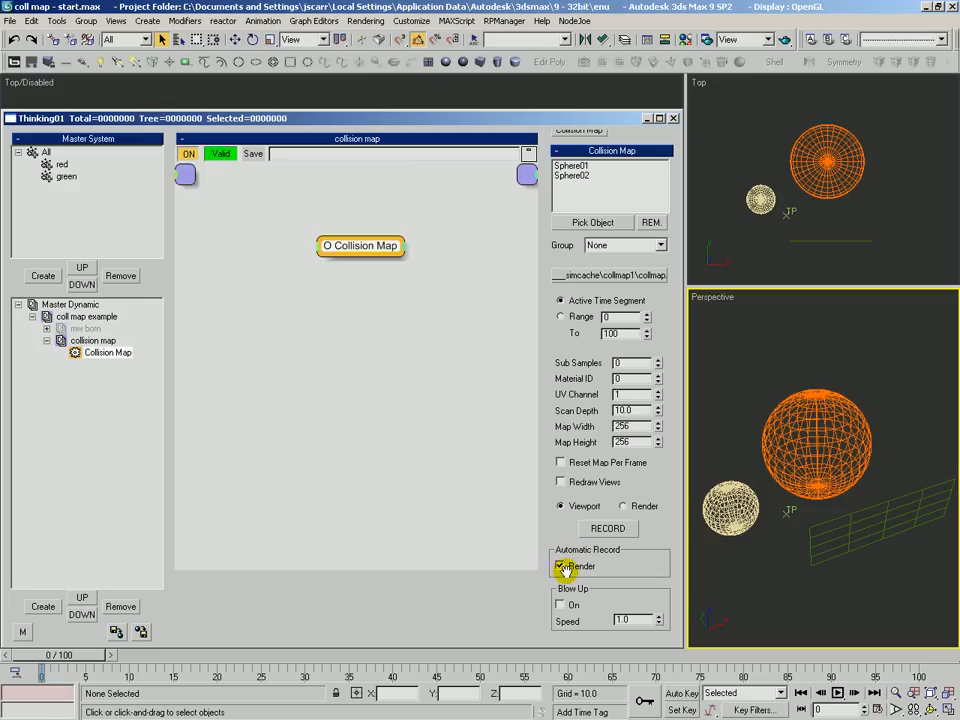
key("F10")
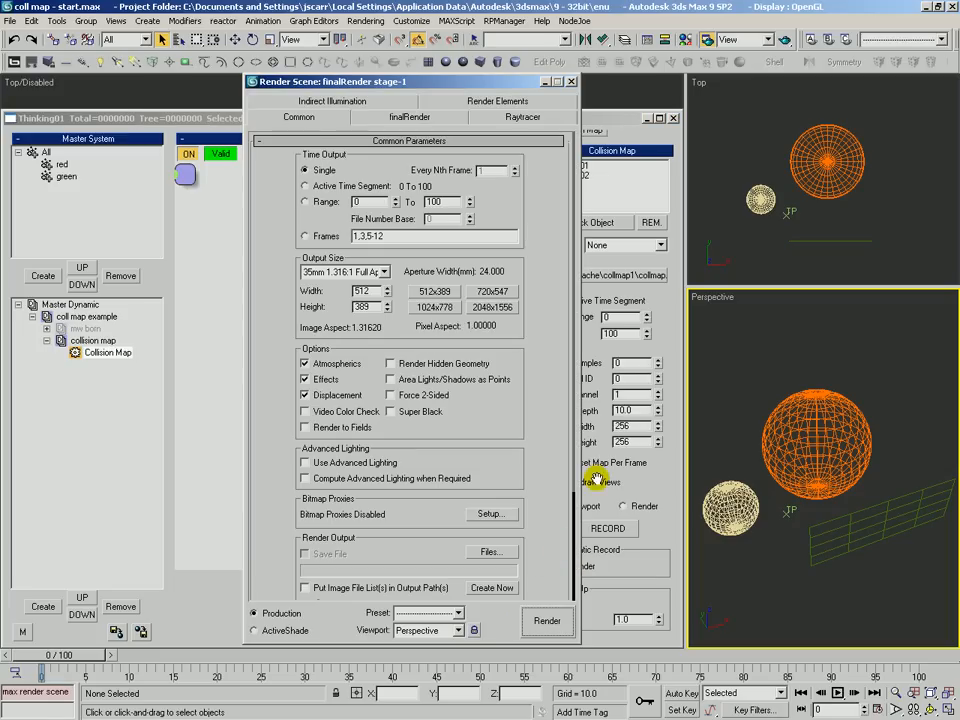
left_click_drag(483, 87, 475, 84)
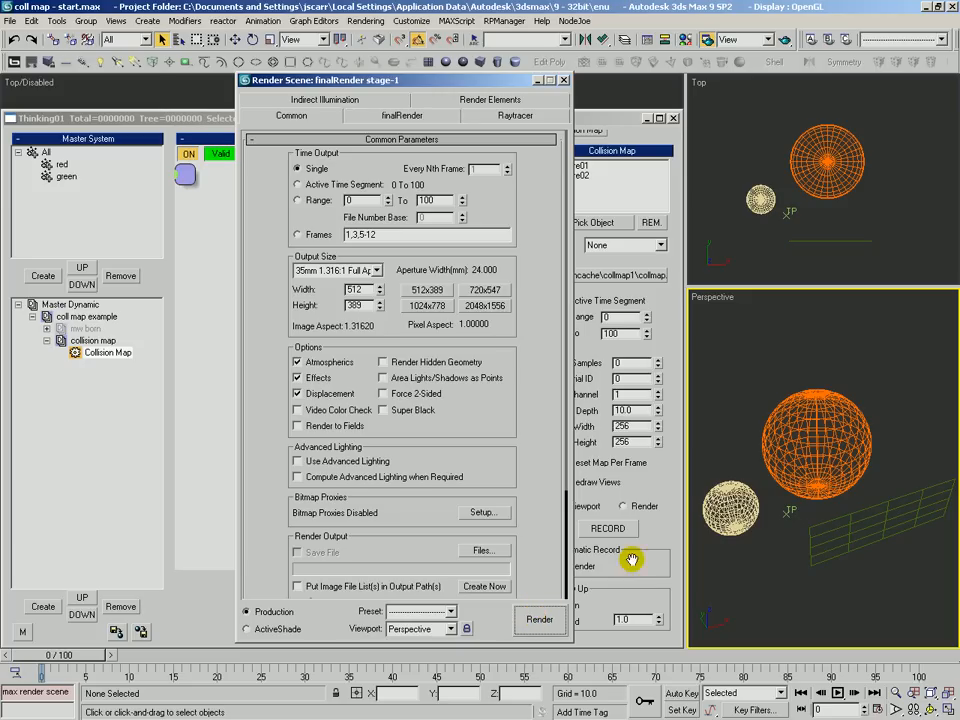
left_click_drag(497, 80, 428, 83)
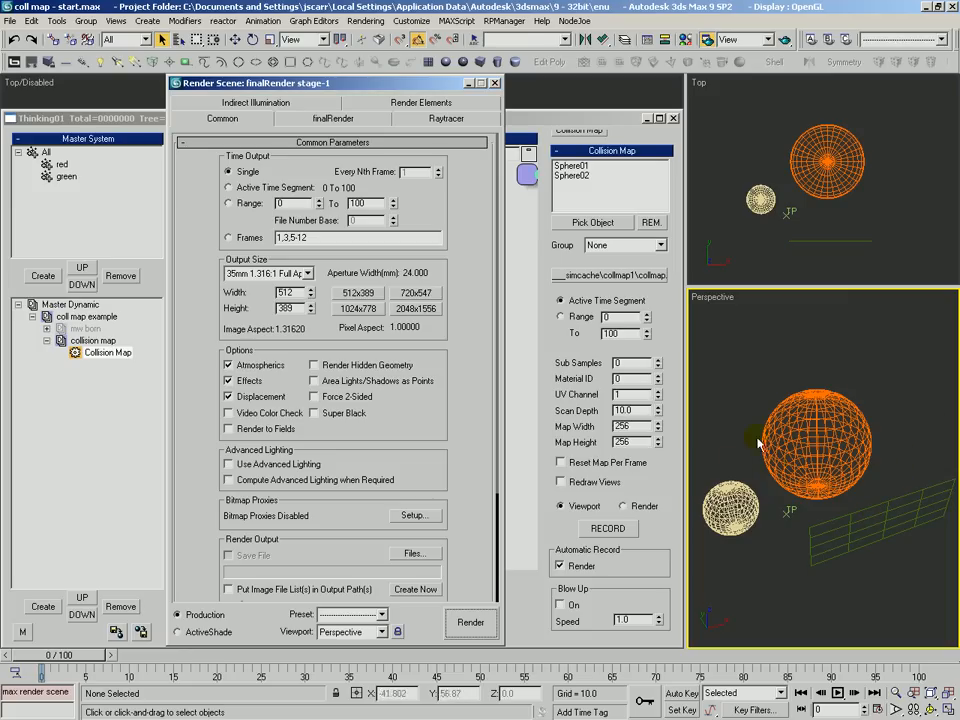
scroll(439, 467, "down", 2)
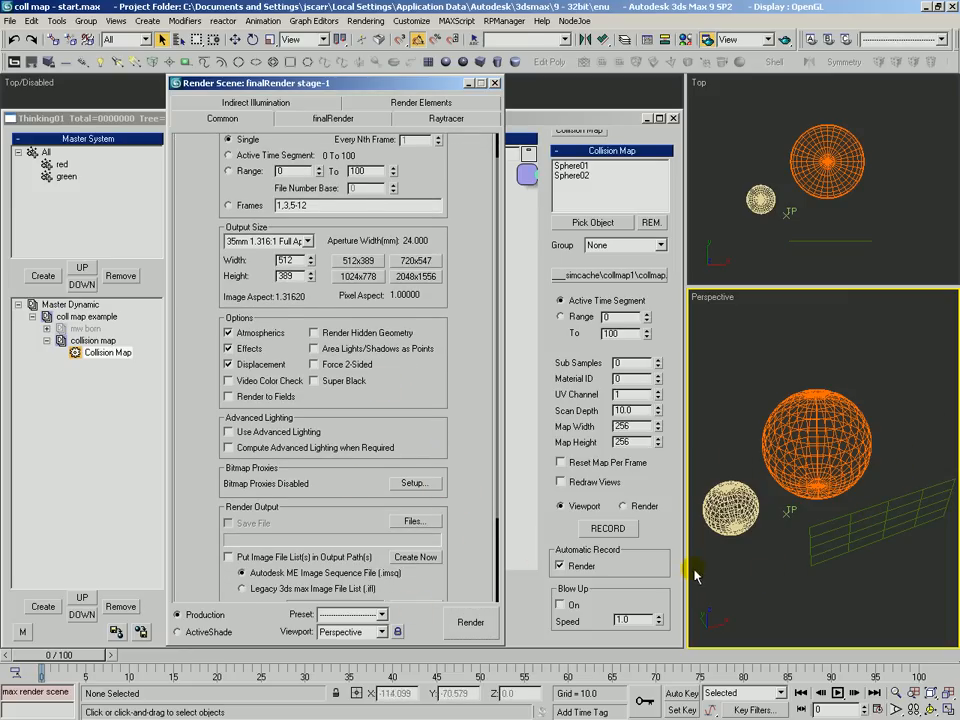
left_click(494, 84)
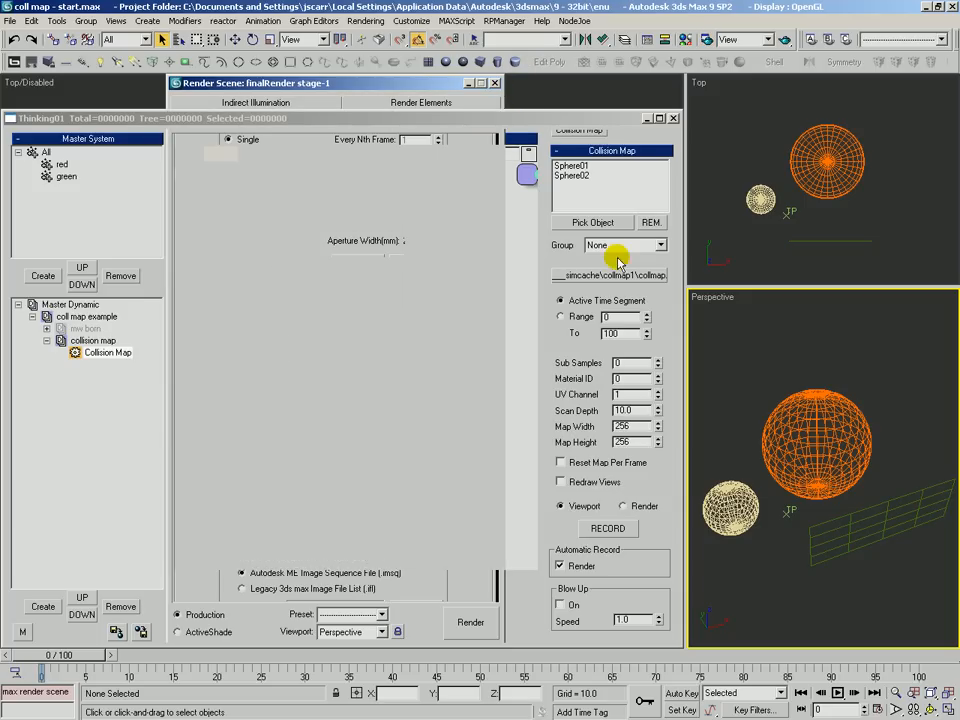
left_click(588, 563)
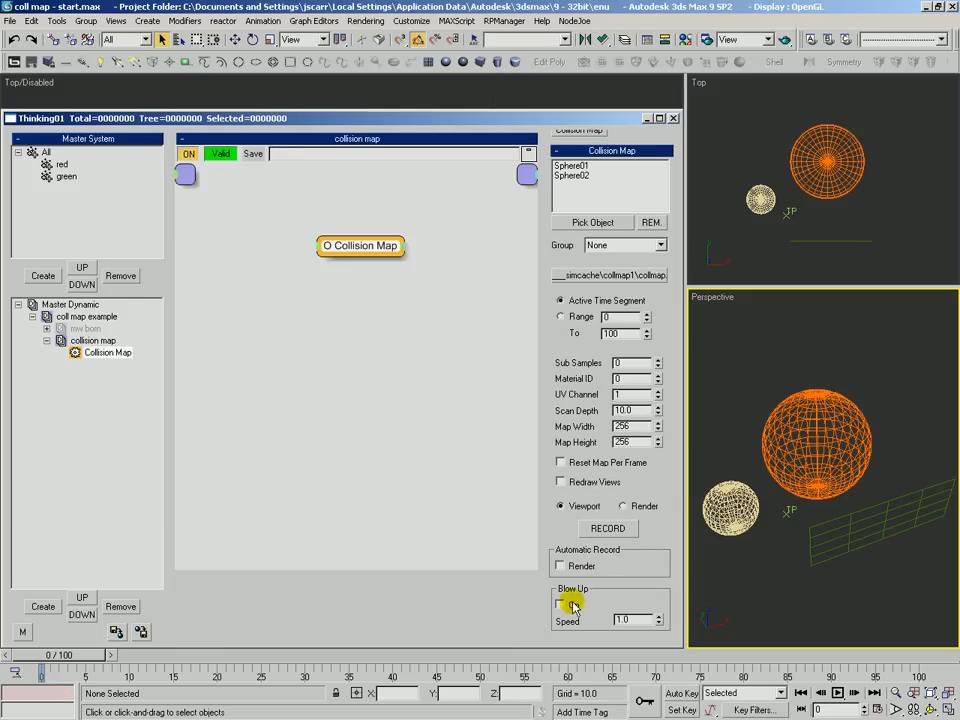
Step: Enable Blow Up in the Collision Map settings and try adjusting its Speed value
left_click(566, 605)
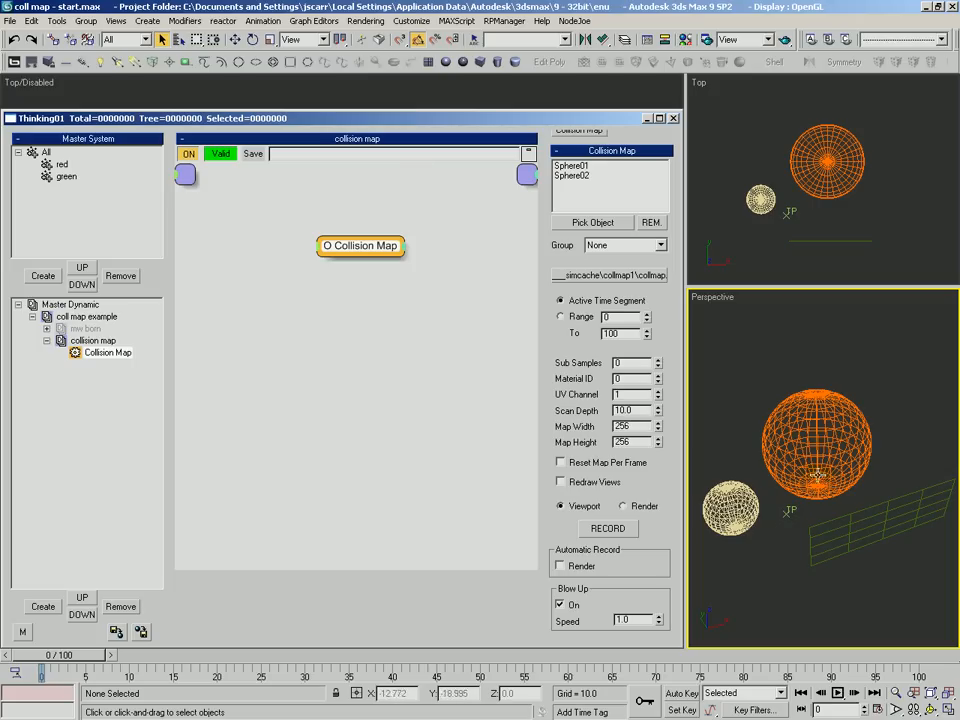
double_click(621, 620)
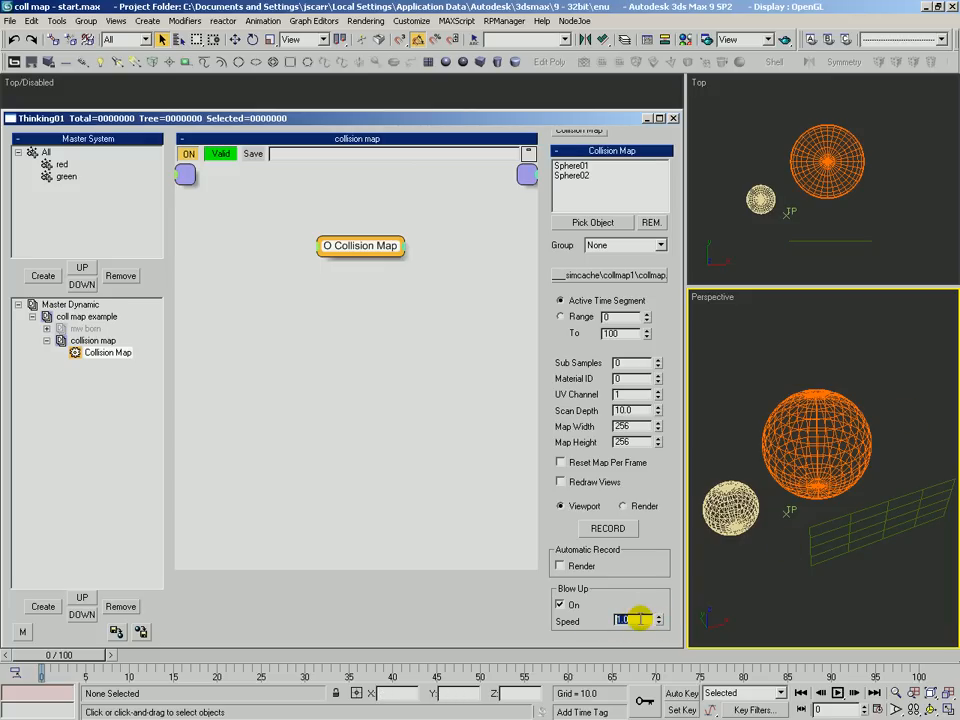
left_click_drag(660, 619, 726, 600)
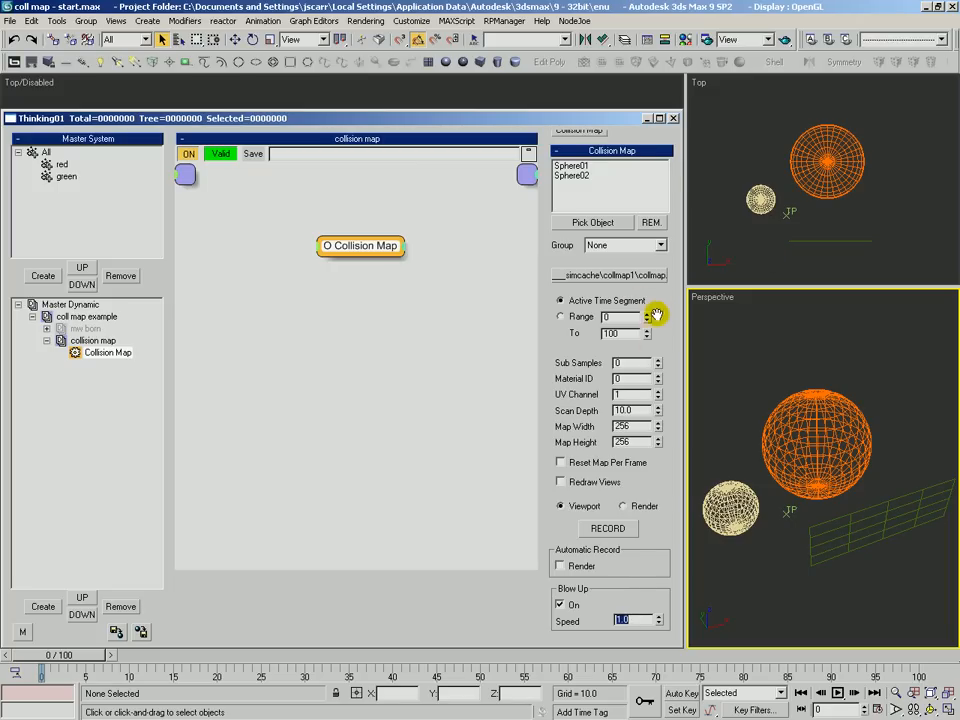
Step: Select Sphere02, record the collision maps for both spheres, and return to frame 0 with nothing selected
scroll(640, 400, "up", 3)
double_click(566, 231)
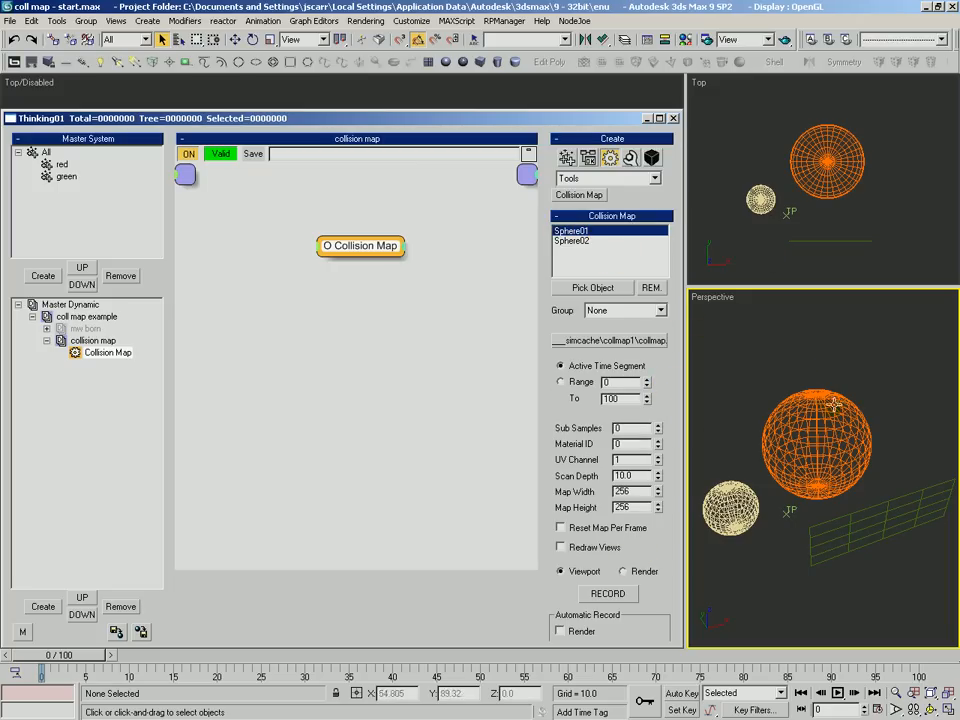
left_click(568, 241)
left_click(715, 508)
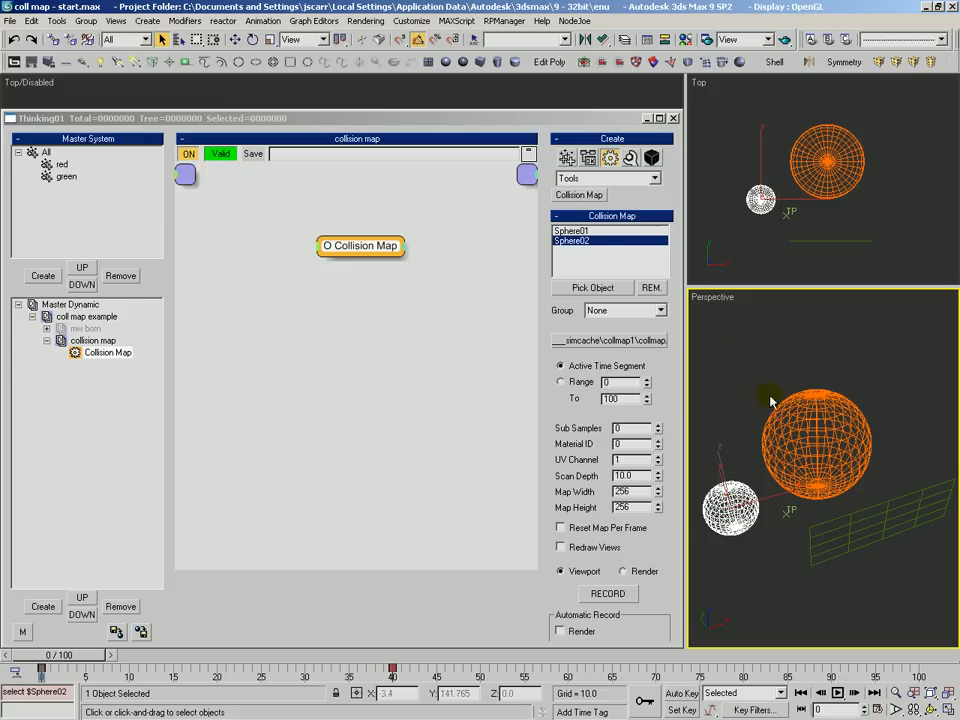
scroll(650, 308, "down", 2)
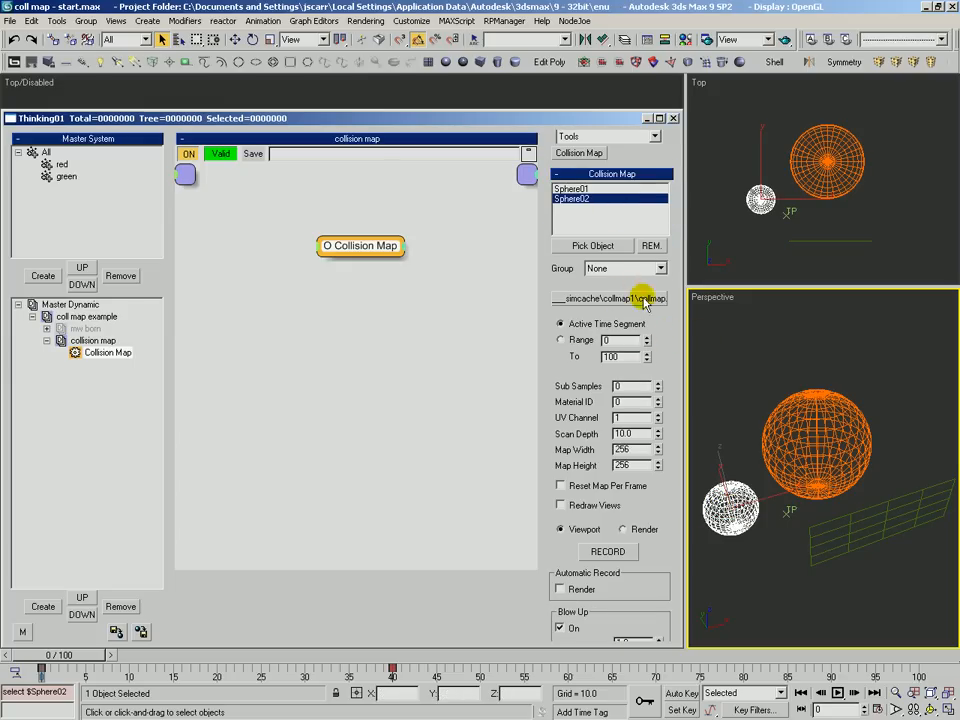
scroll(660, 310, "down", 1)
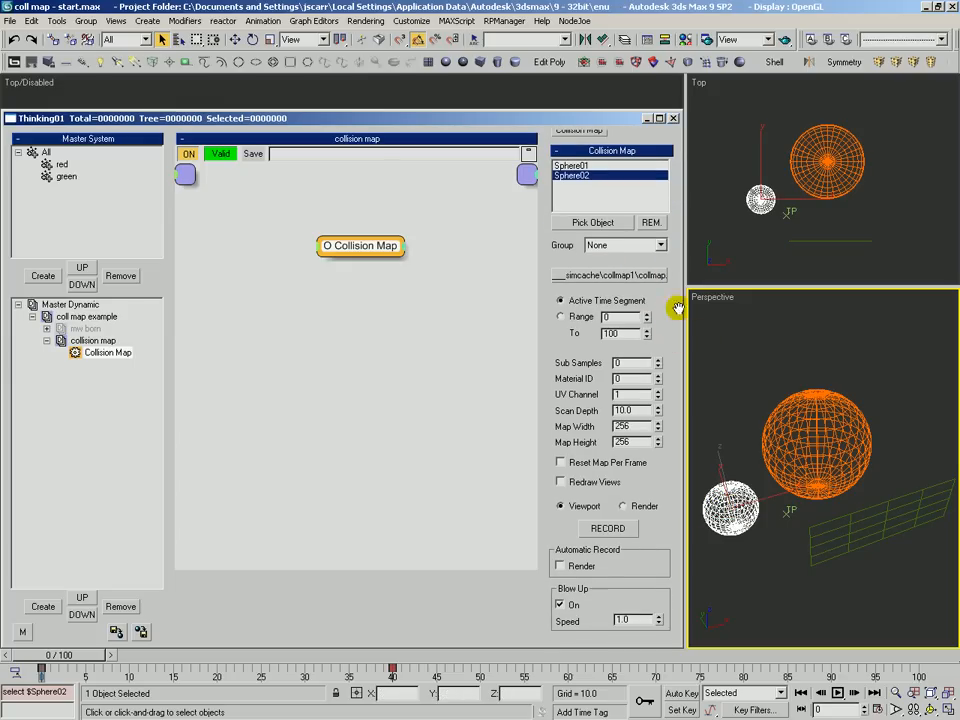
left_click(608, 529)
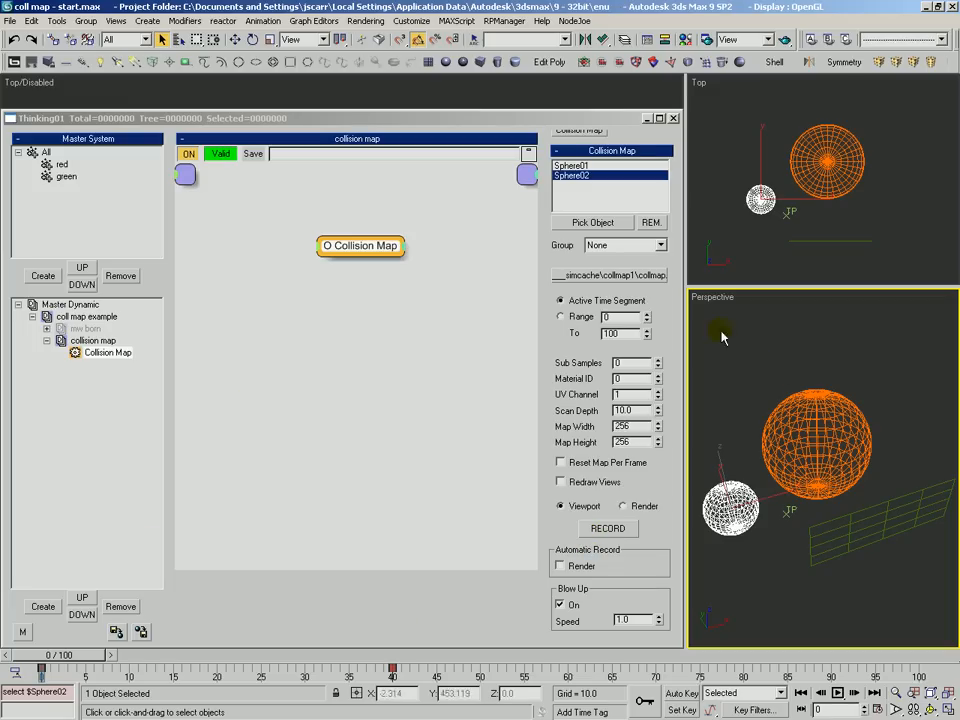
left_click(766, 378)
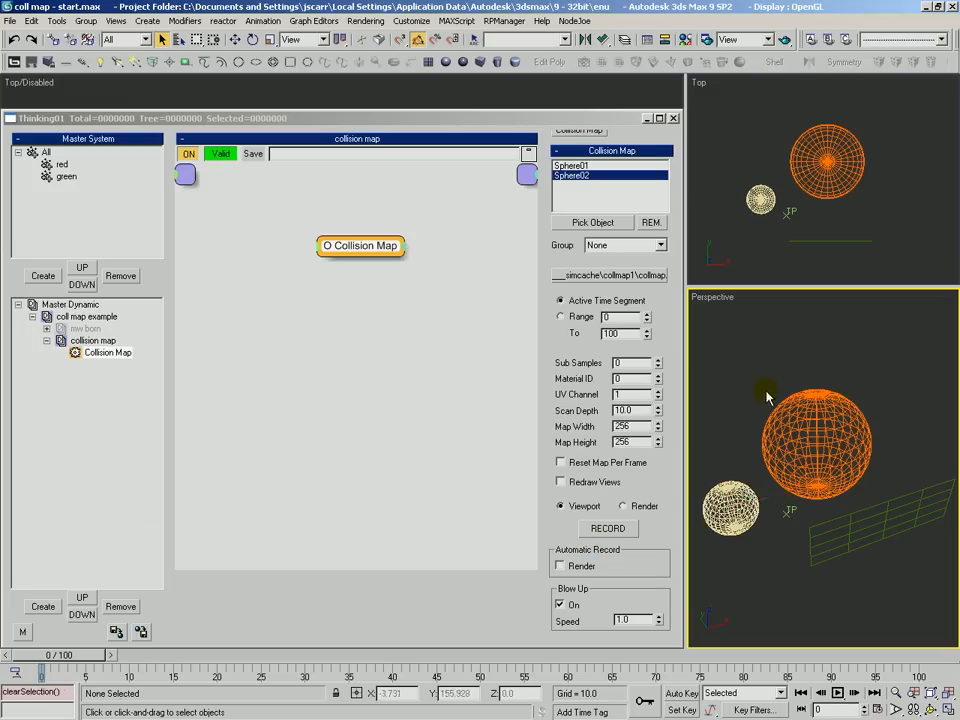
mouse_move(82, 657)
left_mouse_down()
mouse_move(152, 678)
mouse_move(489, 681)
mouse_move(40, 680)
left_mouse_up()
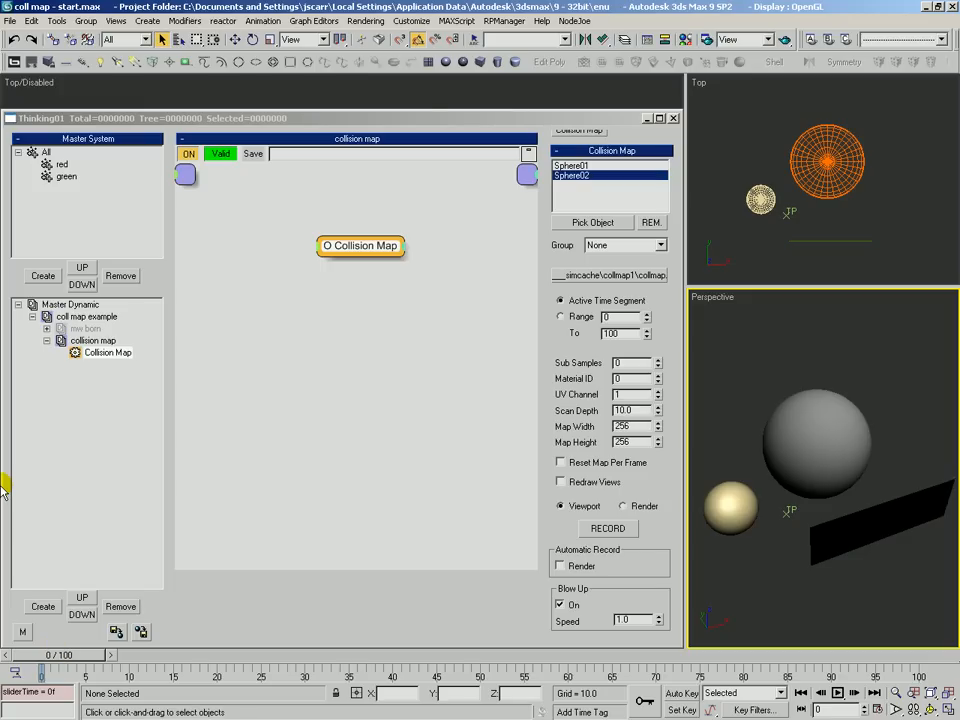
Step: Add a Bitmap map to the Diffuse channel of the 07 - Default material
key("m")
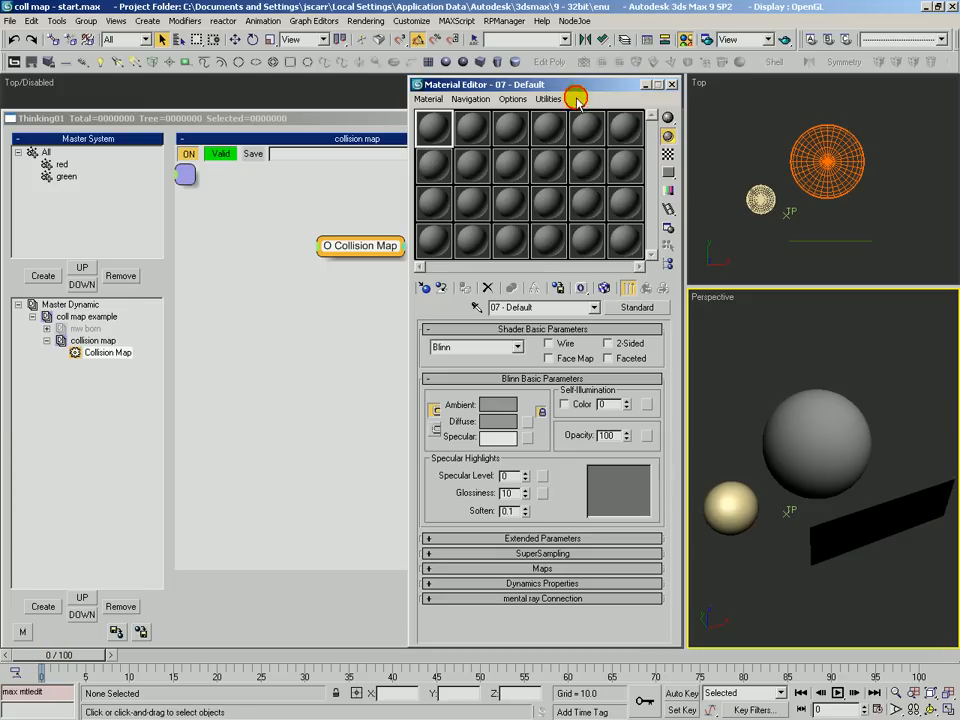
left_click(521, 421)
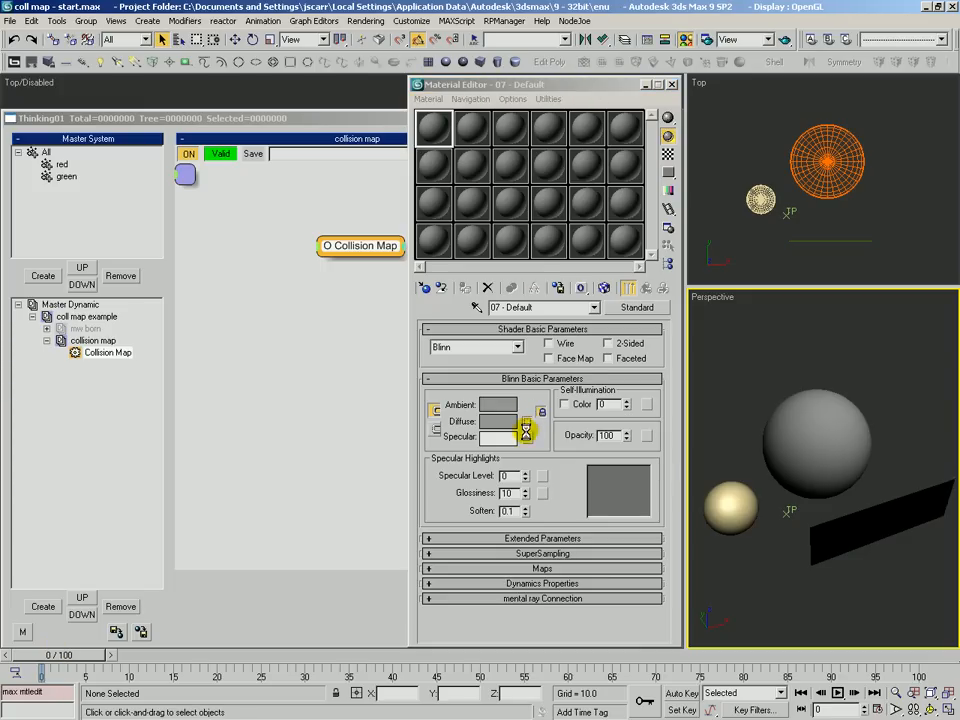
double_click(418, 150)
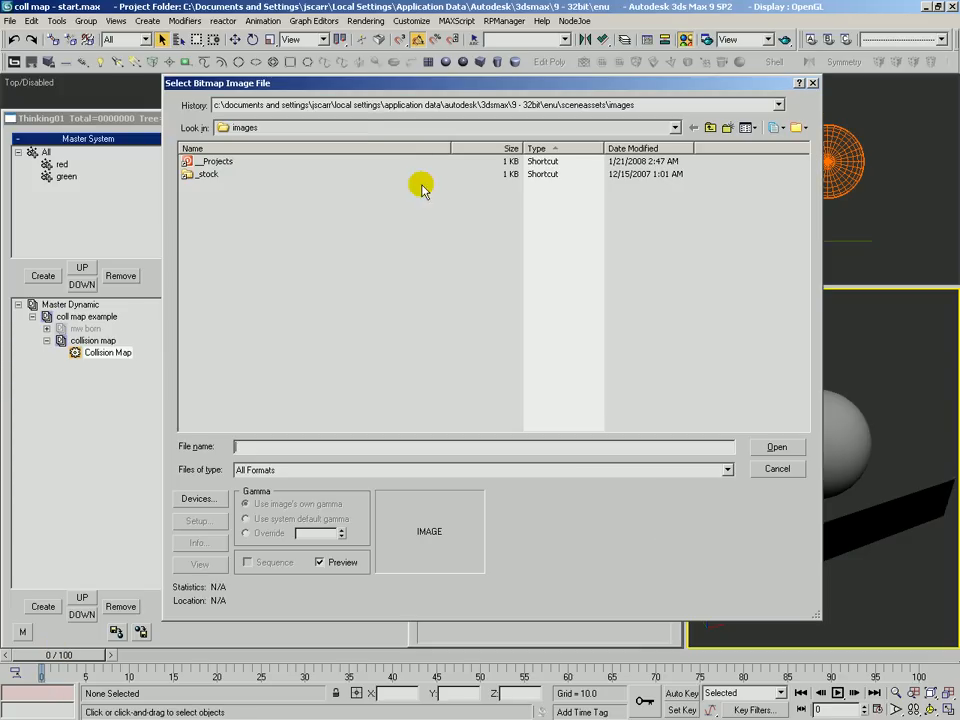
Step: Load collmap_2ID_0000.jpg from the collmap1 folder as an image sequence covering frames 0 to 100
left_click(368, 124)
left_click(298, 181)
double_click(264, 161)
double_click(214, 161)
left_click(224, 161)
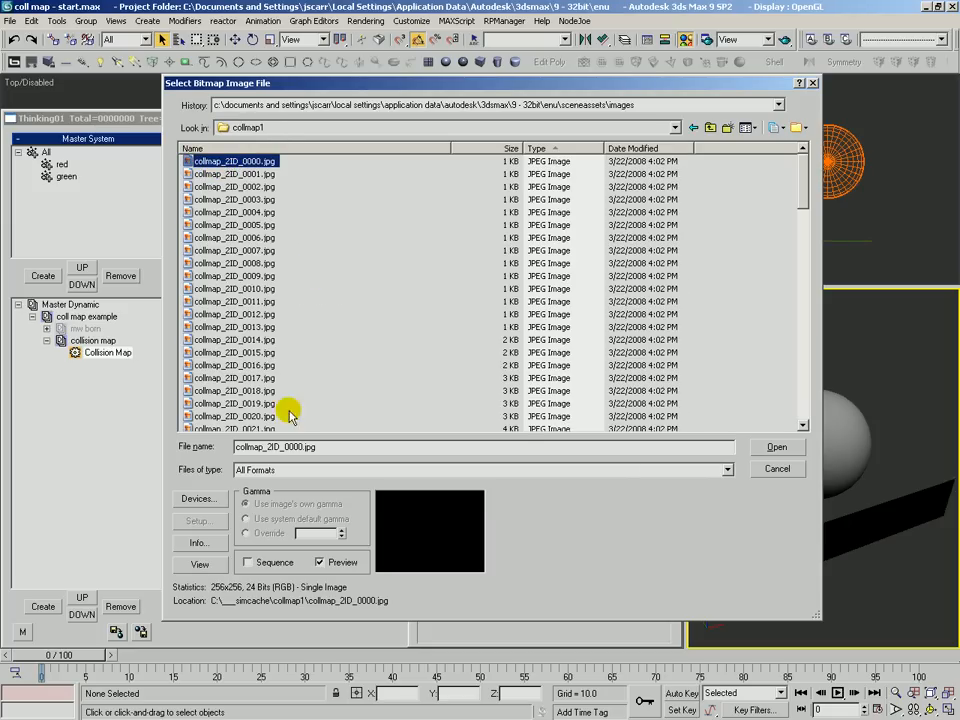
left_click(248, 562)
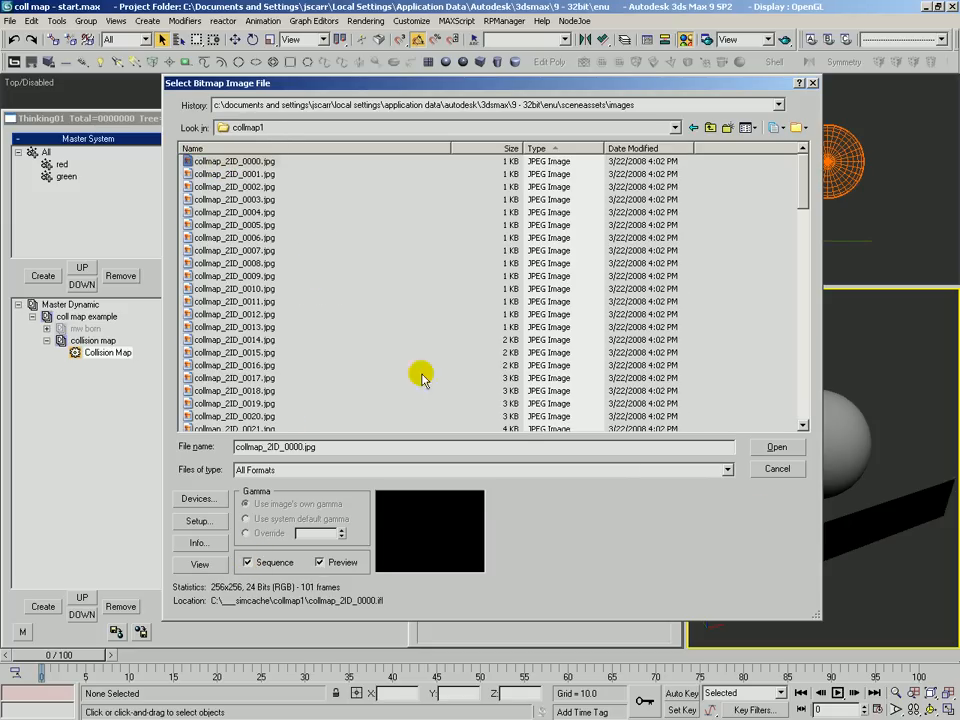
left_click(765, 447)
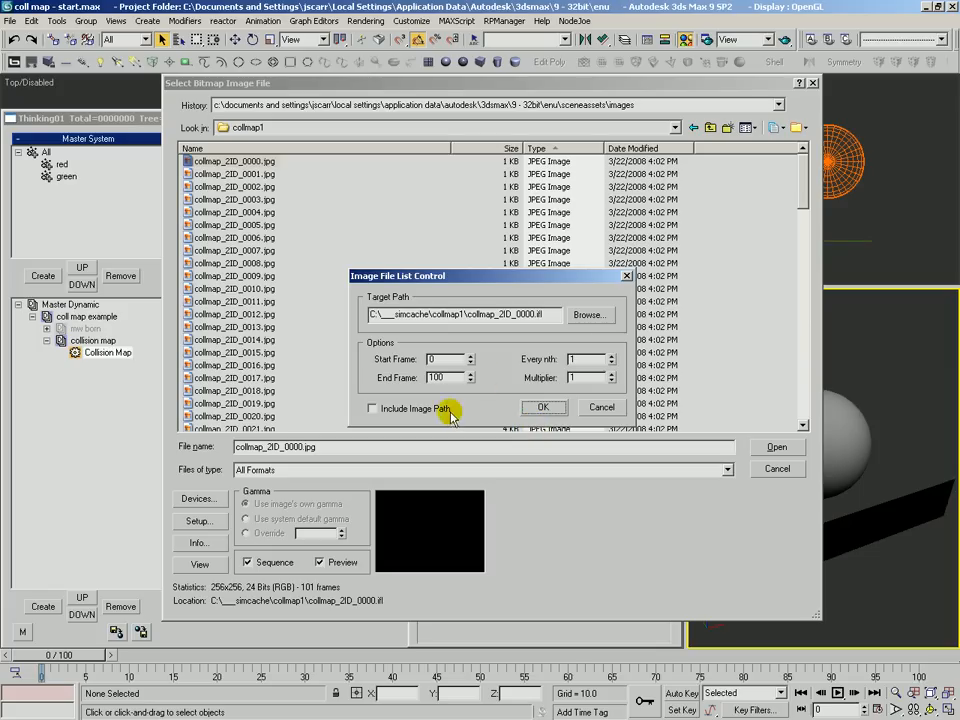
left_click(542, 408)
Step: Enable viewport display of the bitmap and assign the 07 - Default material to the larger sphere
left_click(645, 287)
left_click(604, 287)
left_click(790, 370)
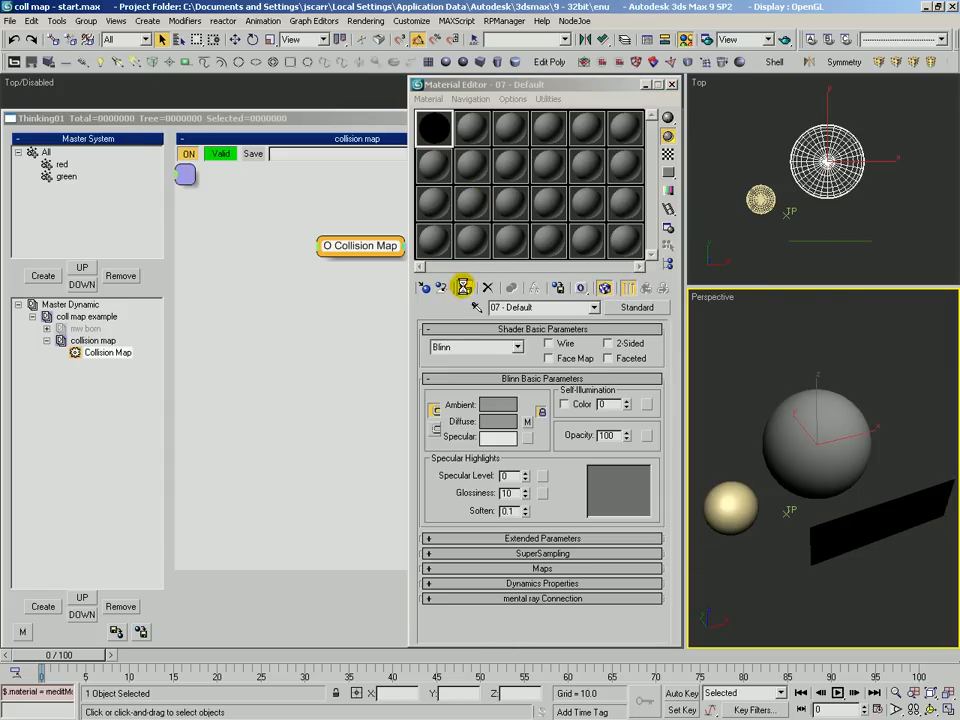
left_click(462, 287)
left_click(490, 421)
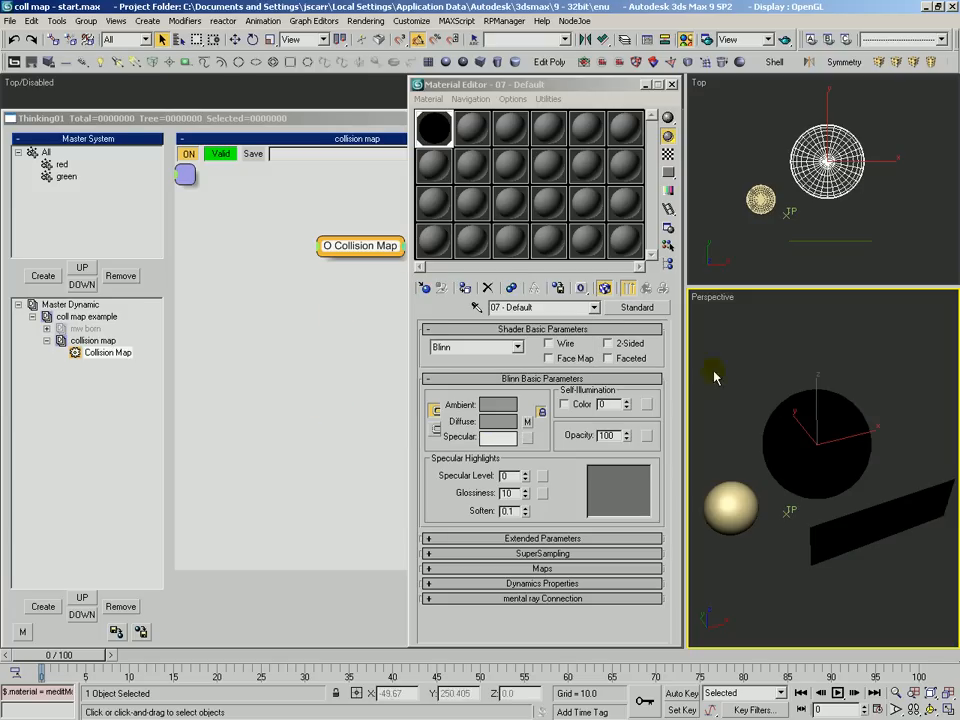
Step: Hide the smaller sphere, Sphere02, and move the animation to frame 13 to inspect the larger sphere's collision map
left_click(731, 505)
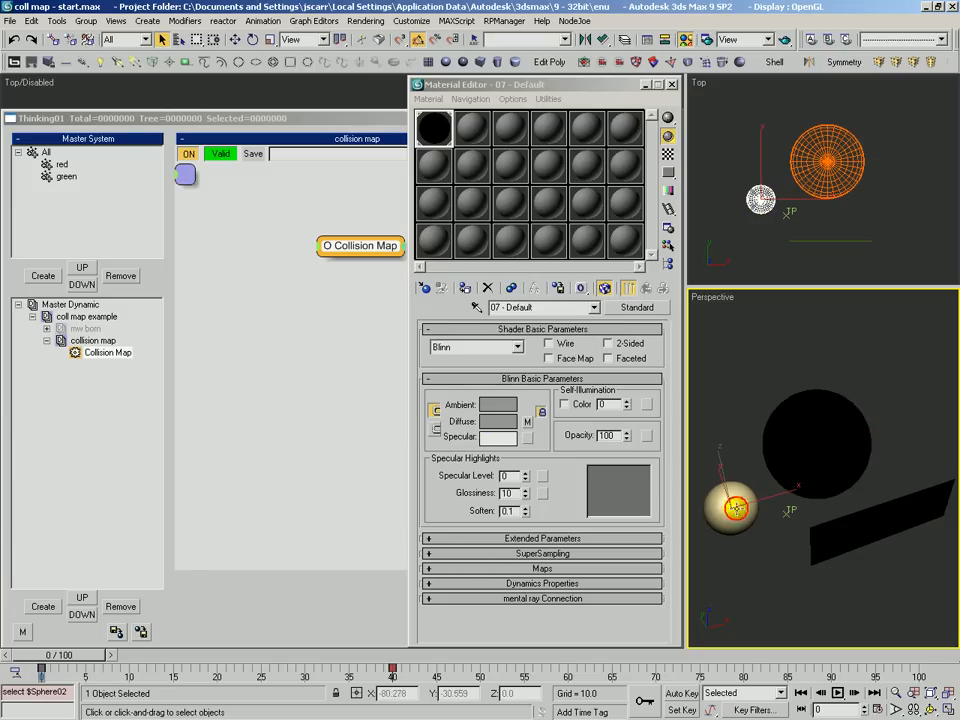
middle_click_drag(789, 476, 760, 470, "ctrl+alt")
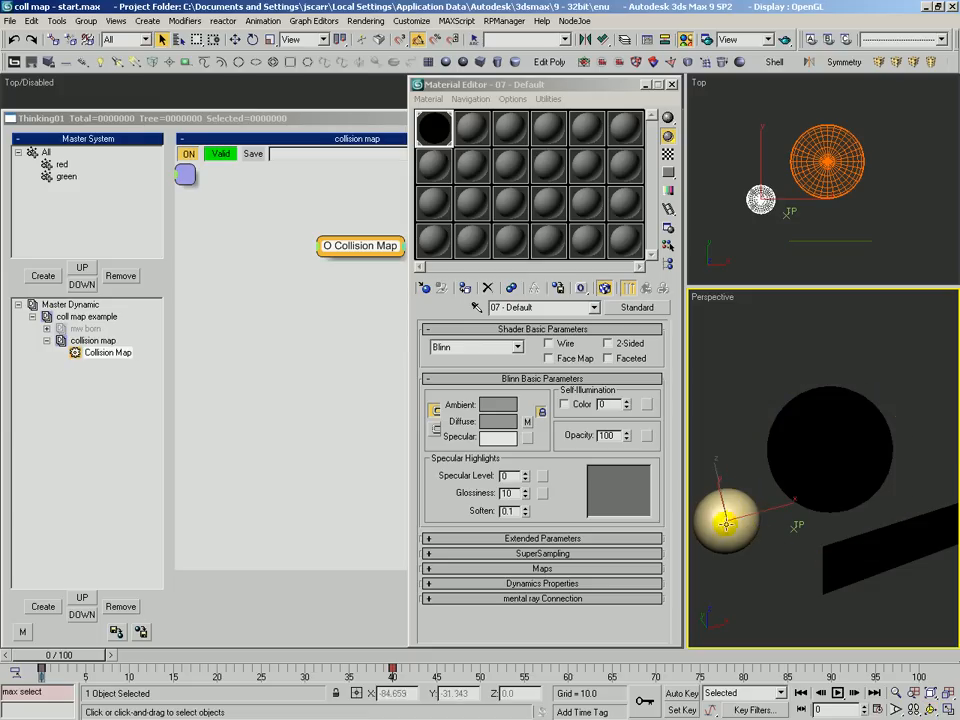
key("alt+h")
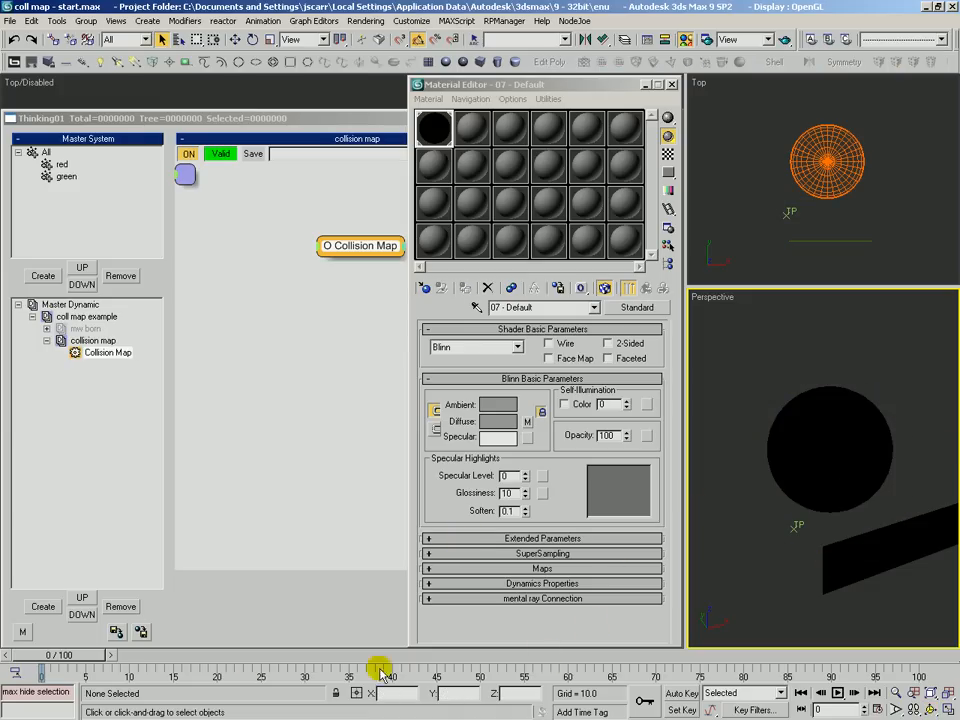
left_click_drag(86, 658, 155, 677)
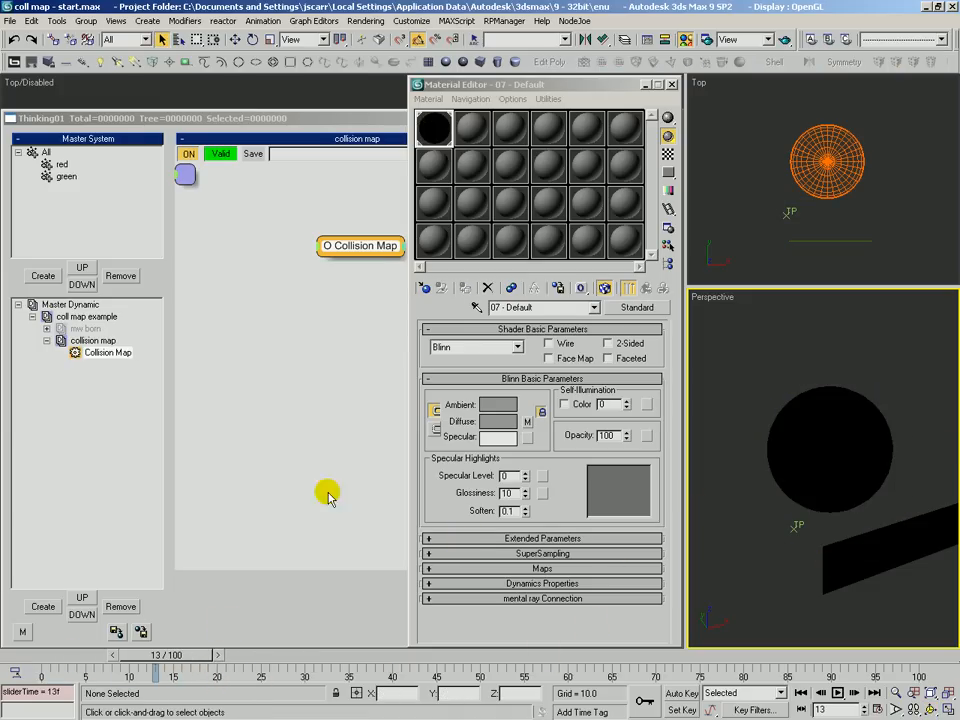
Step: Bring the Collision Map operator's settings back into view and record the collision map of both spheres again
left_click(294, 557)
left_click(395, 245)
left_click_drag(655, 543, 658, 429)
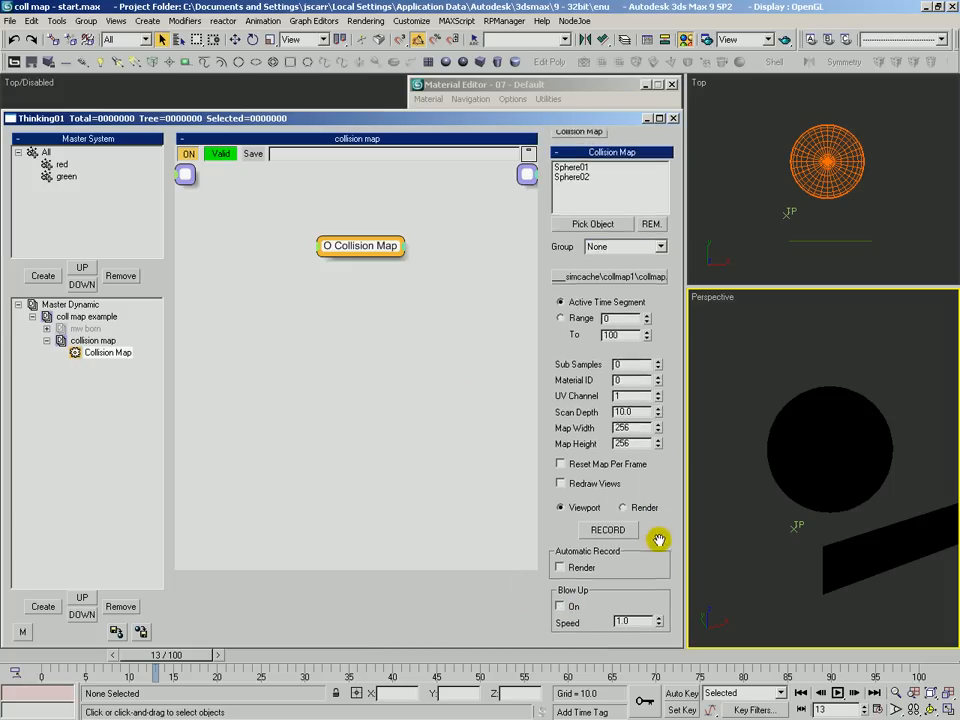
left_click(607, 528)
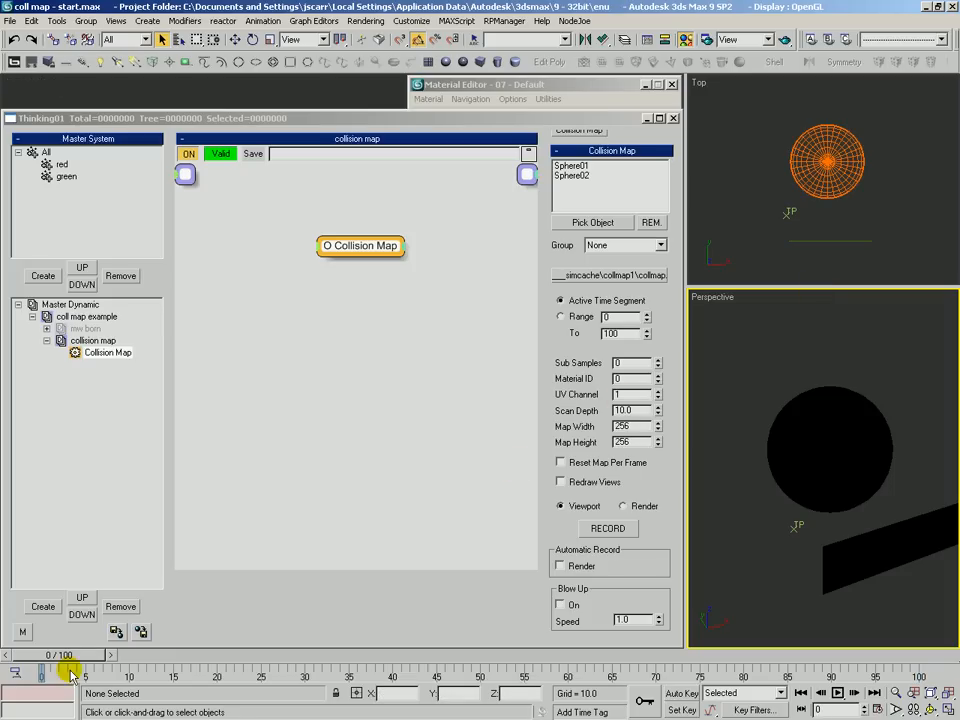
Step: Move the animation to frame 13 and on to frame 25 to examine the recorded collision area on the larger sphere
left_click_drag(72, 658, 176, 661)
middle_click_drag(800, 475, 809, 444)
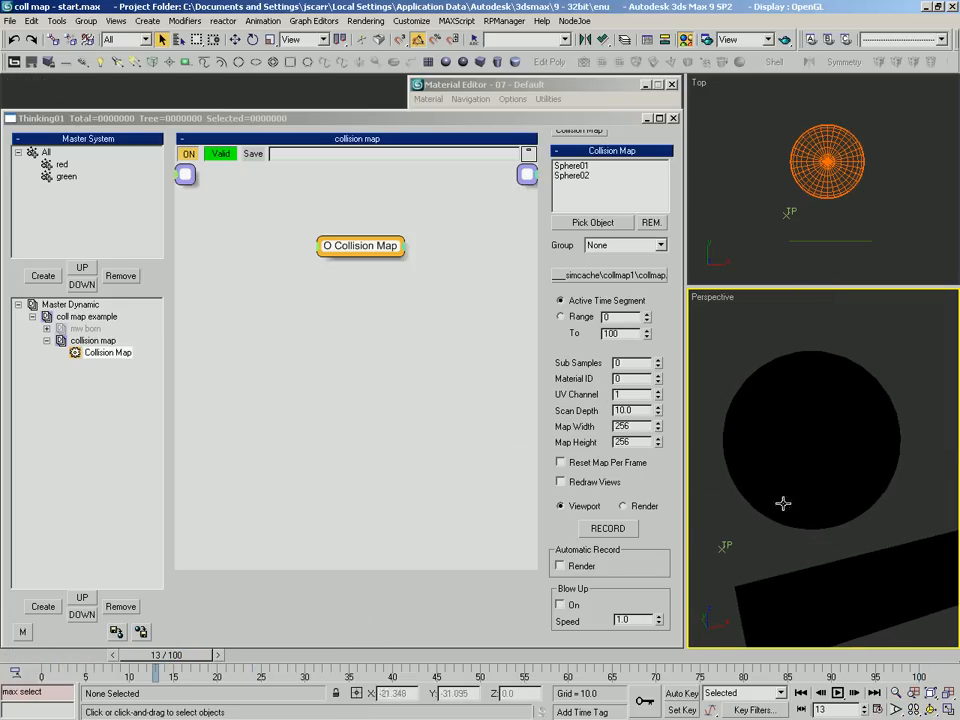
left_click_drag(178, 658, 293, 673)
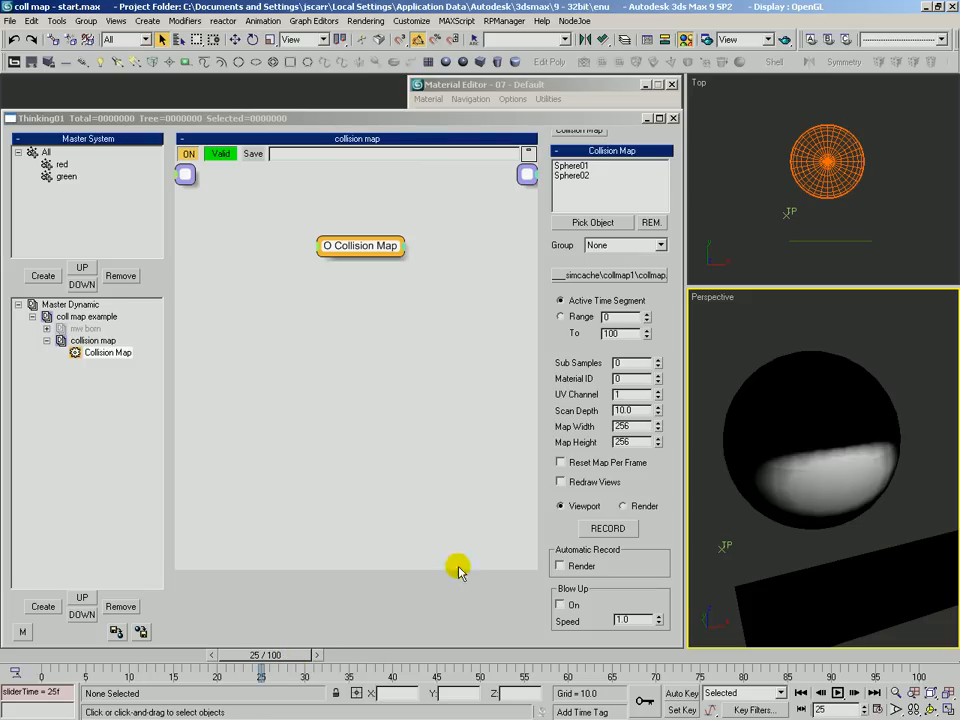
Step: Enable Reset Map Per Frame, re-record the collision map, and check it on the sphere at frame 21
left_click(561, 463)
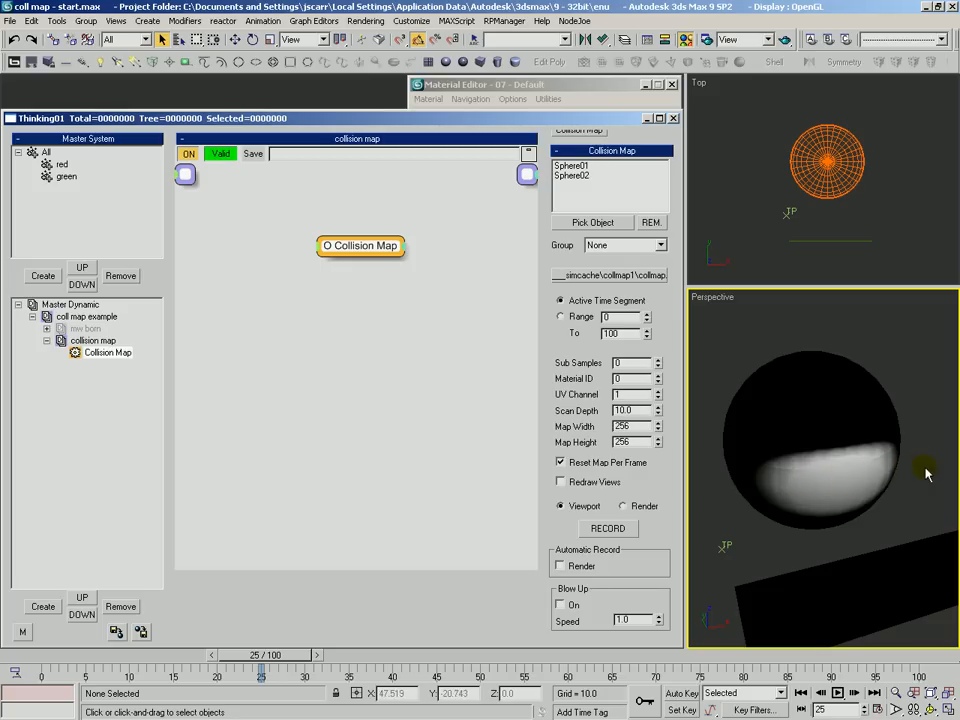
left_click(605, 528)
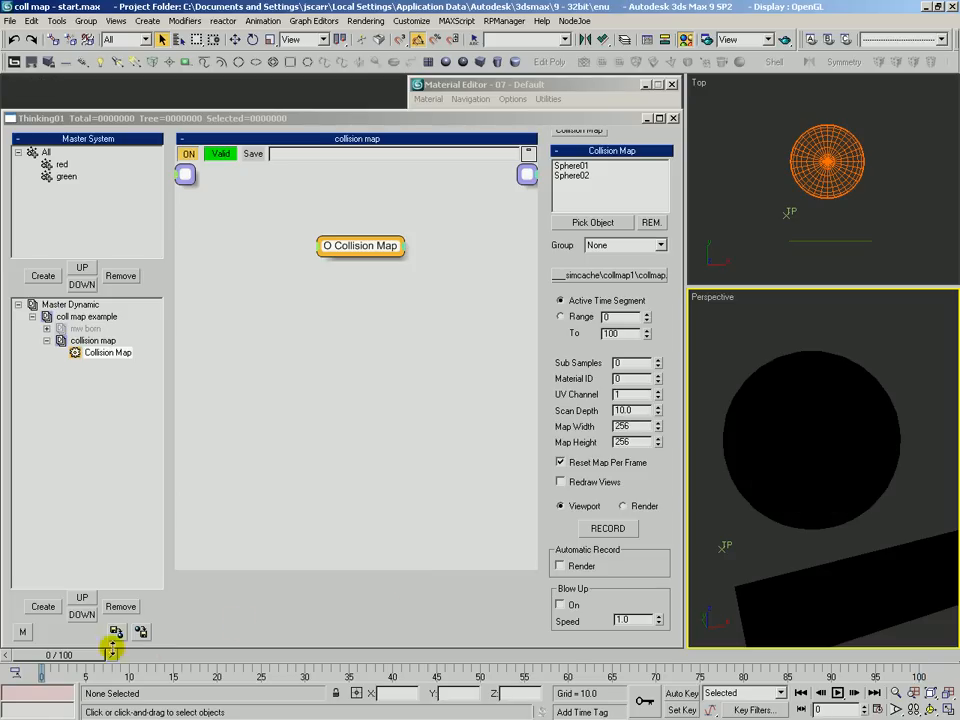
left_click_drag(112, 651, 252, 673)
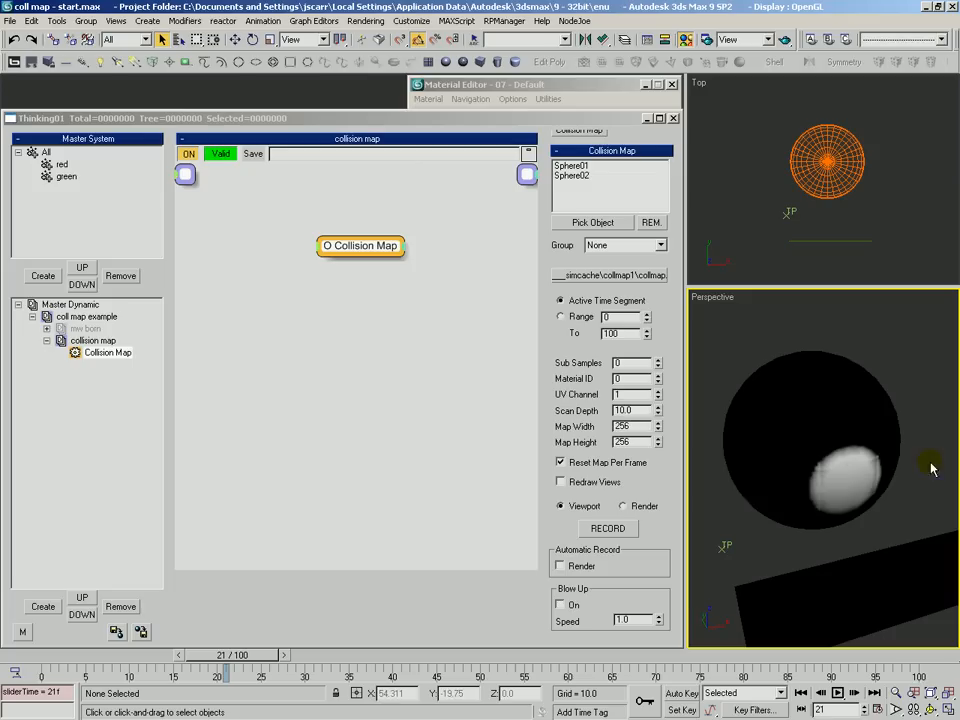
Step: Turn off Reset Map Per Frame, enable Blow Up with a speed of 20, and re-record and play through the collision map
left_click_drag(230, 657, 115, 656)
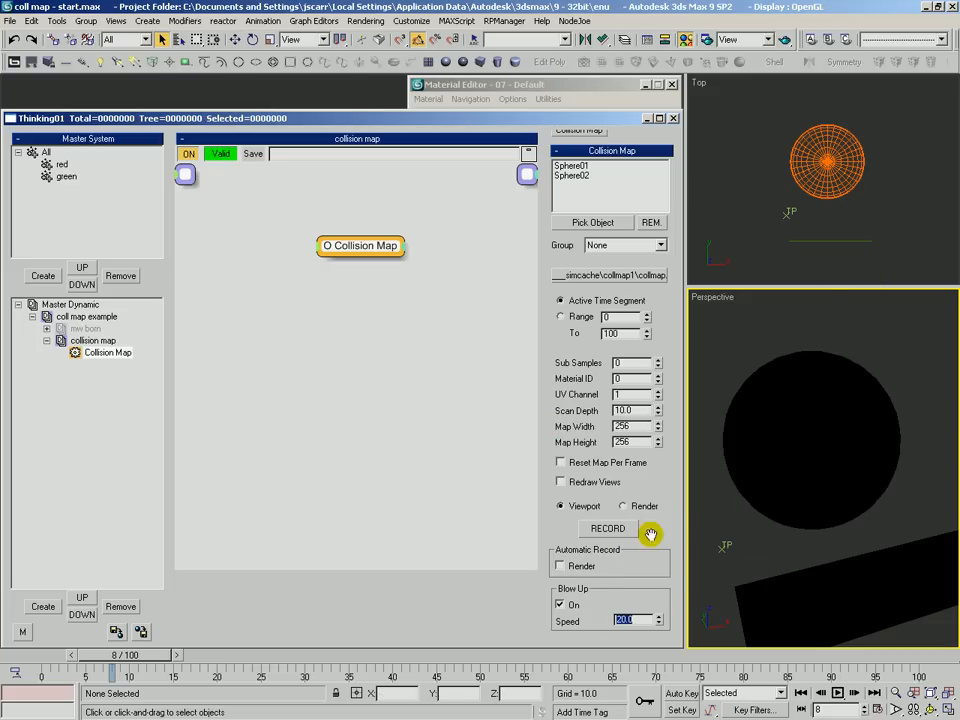
left_click(609, 527)
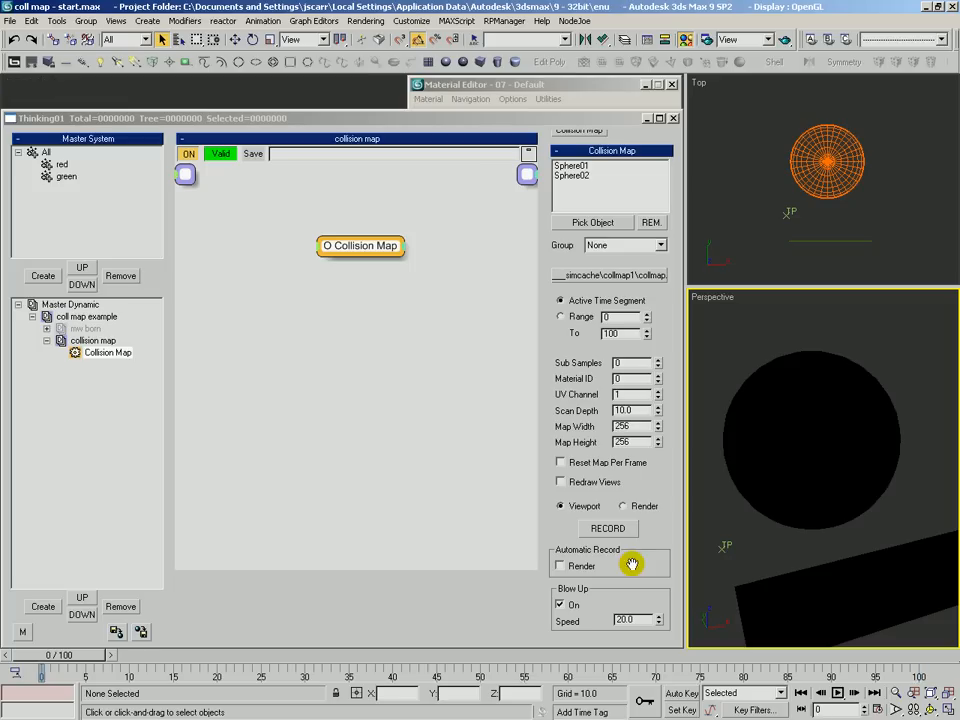
left_click_drag(92, 658, 535, 668)
Step: Examine how the blown-up collision map spreads over the larger sphere at frames 33 and 46 from different angles
middle_click_drag(782, 456, 812, 520, "alt")
mouse_move(489, 655)
left_mouse_down()
mouse_move(842, 660)
mouse_move(139, 664)
mouse_move(265, 688)
mouse_move(440, 690)
mouse_move(760, 672)
mouse_move(79, 654)
mouse_move(617, 647)
mouse_move(246, 636)
mouse_move(331, 650)
left_mouse_up()
key("alt+z")
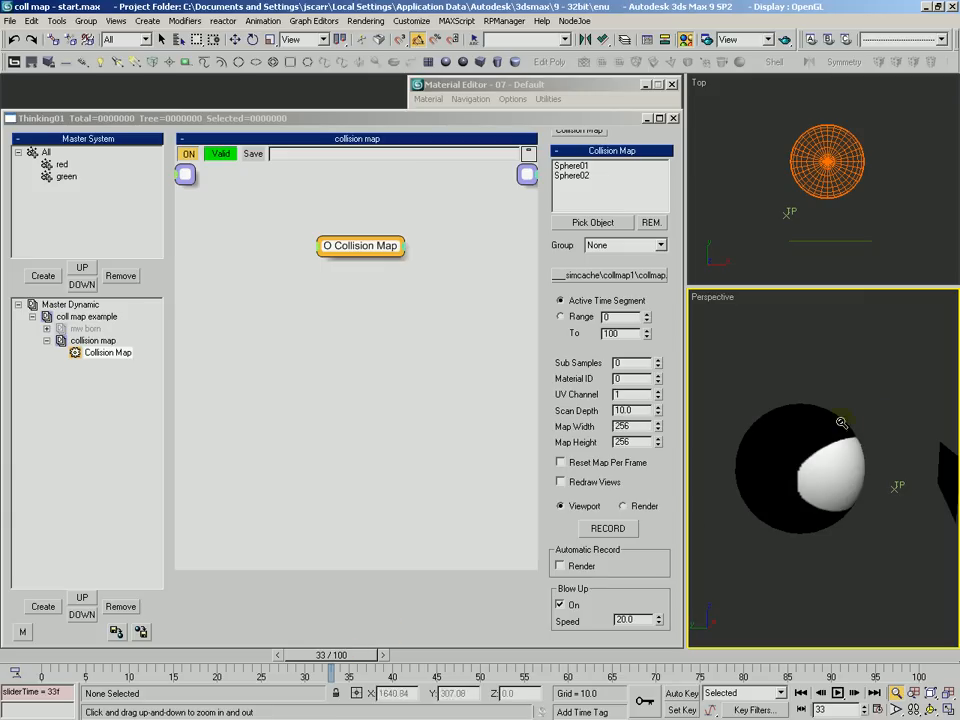
left_click_drag(331, 659, 448, 660)
key("ctrl+r")
left_click_drag(793, 446, 820, 386)
right_click(806, 512)
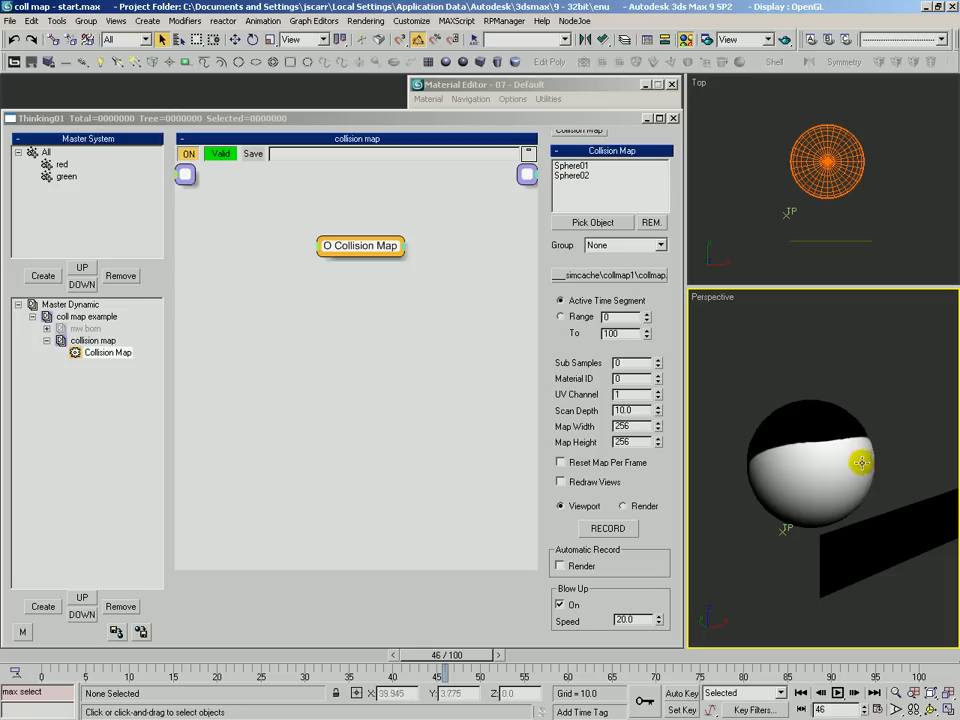